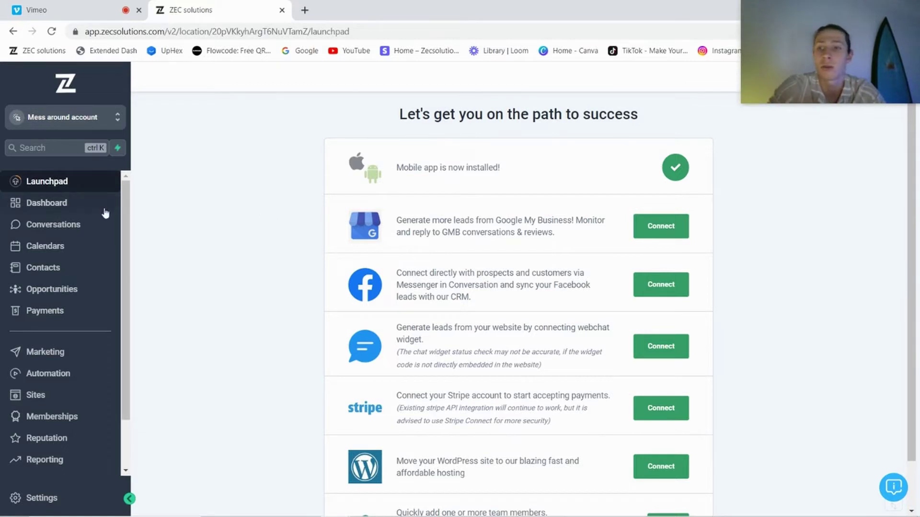
# Open the Conversations inbox from the sidebar
pyautogui.click(70, 231)
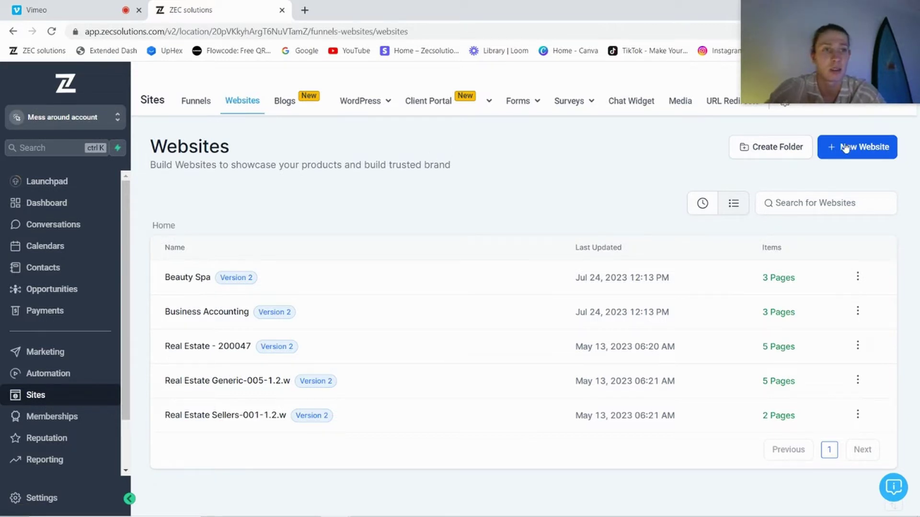
pyautogui.click(863, 153)
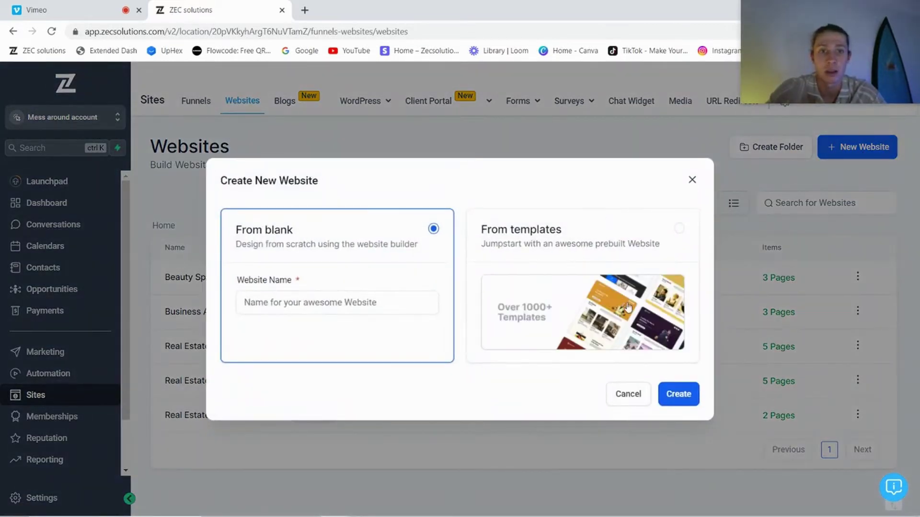
pyautogui.click(628, 306)
pyautogui.click(676, 393)
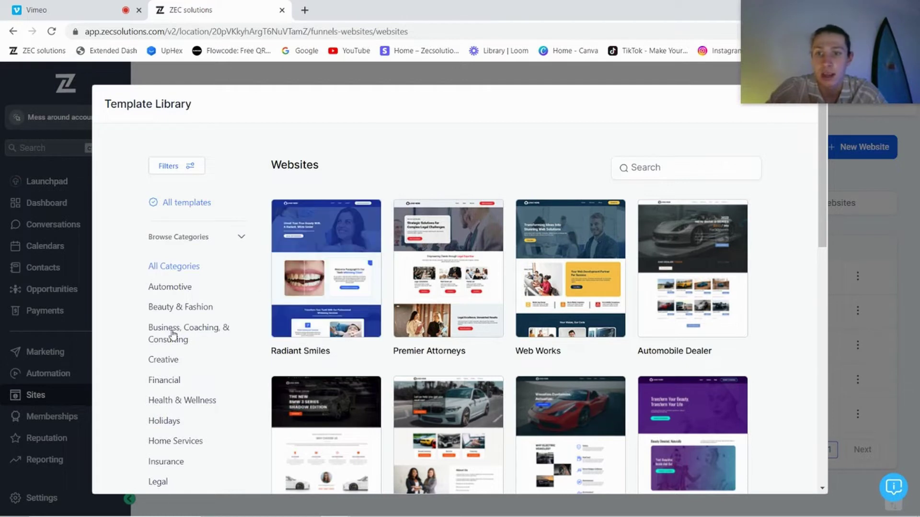
pyautogui.click(171, 308)
pyautogui.moveTo(365, 225)
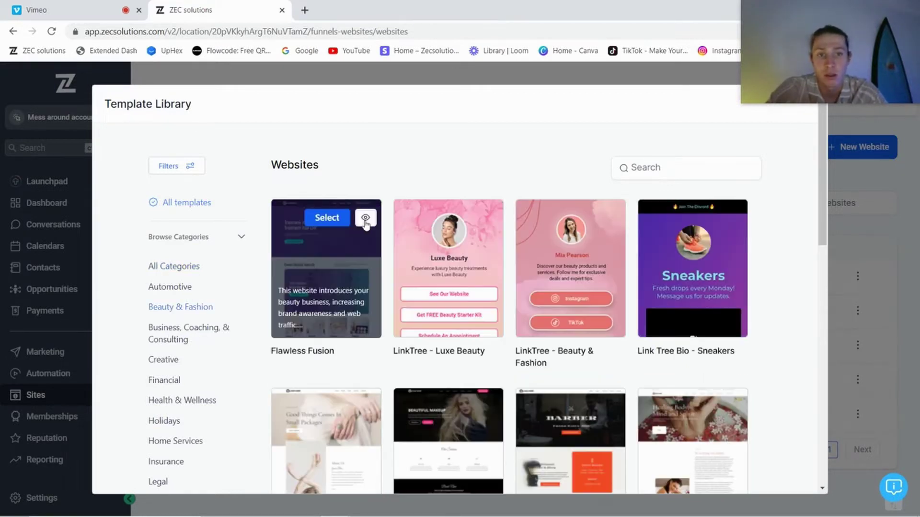
pyautogui.click(366, 218)
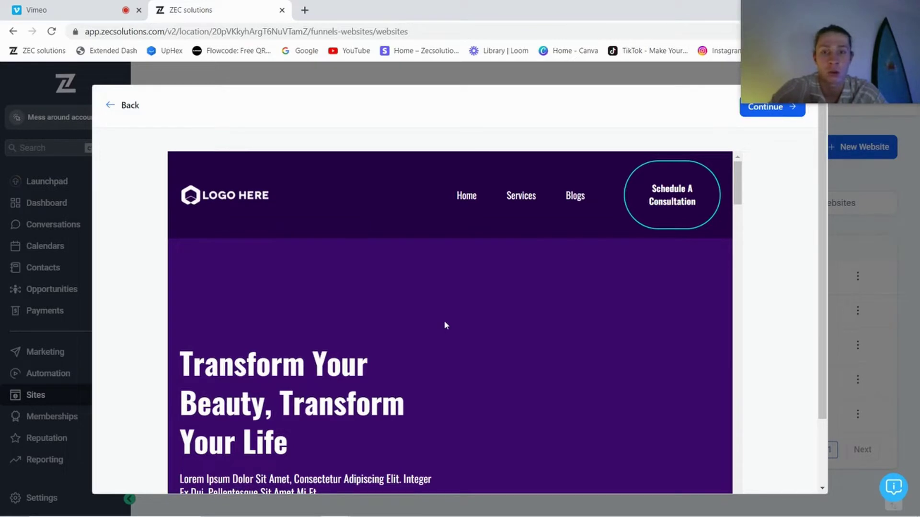
pyautogui.scroll(-3, 444, 325)
pyautogui.scroll(-3, 445, 325)
pyautogui.scroll(-4, 444, 325)
pyautogui.scroll(-2, 444, 326)
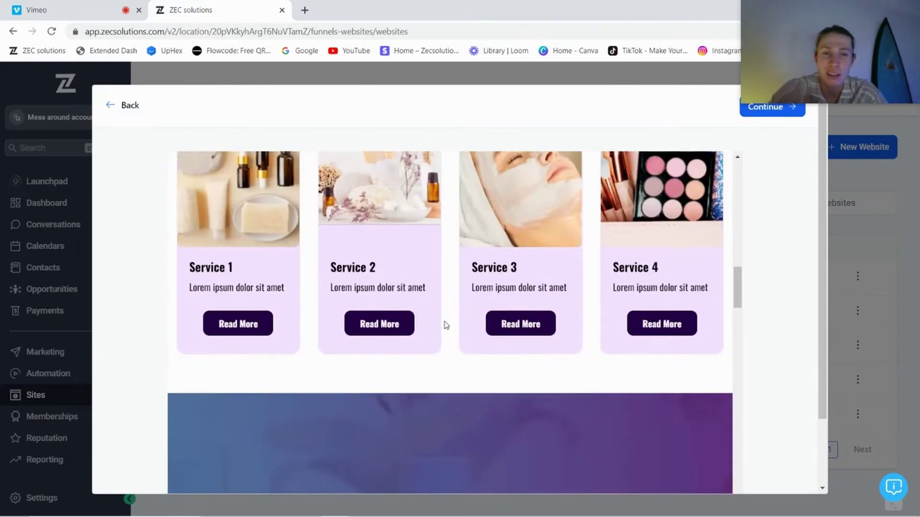
pyautogui.scroll(-2, 444, 325)
pyautogui.scroll(-3, 444, 325)
pyautogui.scroll(2, 444, 325)
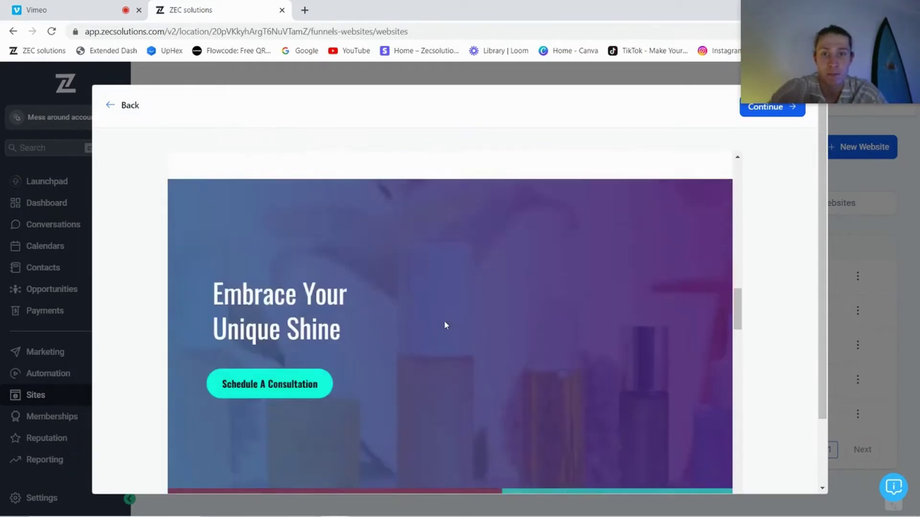
pyautogui.scroll(10, 445, 325)
pyautogui.scroll(2, 444, 325)
pyautogui.scroll(3, 445, 325)
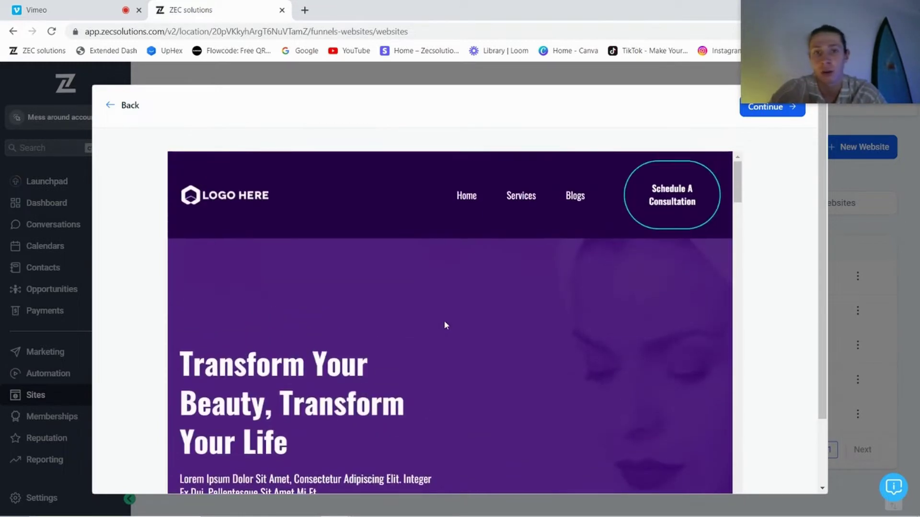
pyautogui.scroll(-2, 445, 325)
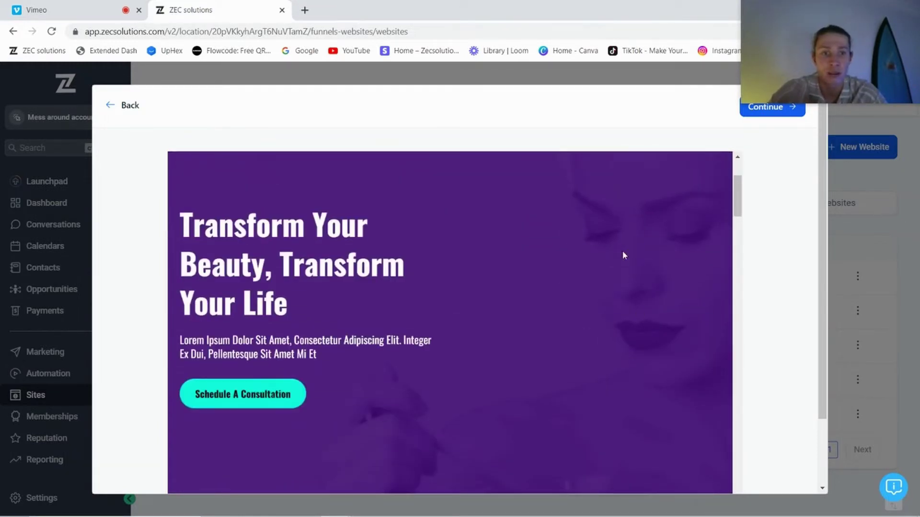
pyautogui.scroll(-5, 274, 380)
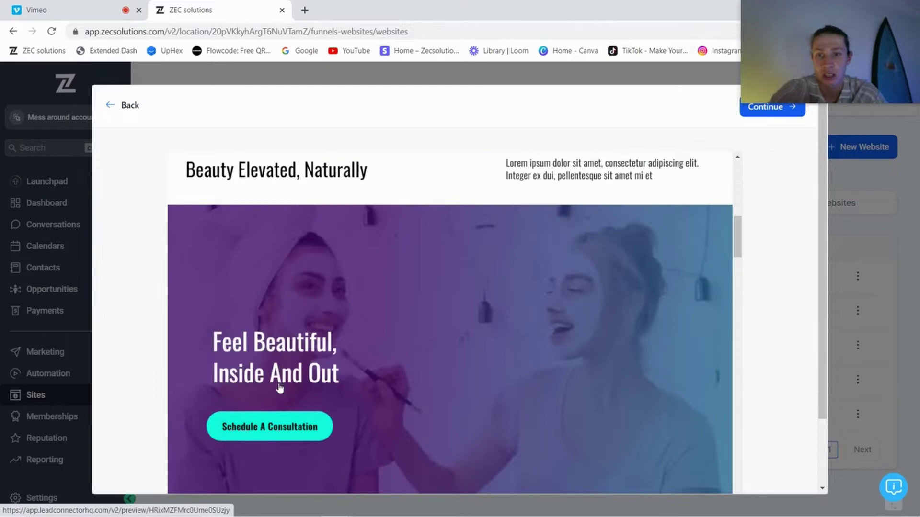
pyautogui.scroll(-3, 277, 385)
pyautogui.scroll(-3, 279, 389)
pyautogui.scroll(-5, 280, 389)
pyautogui.scroll(-5, 280, 388)
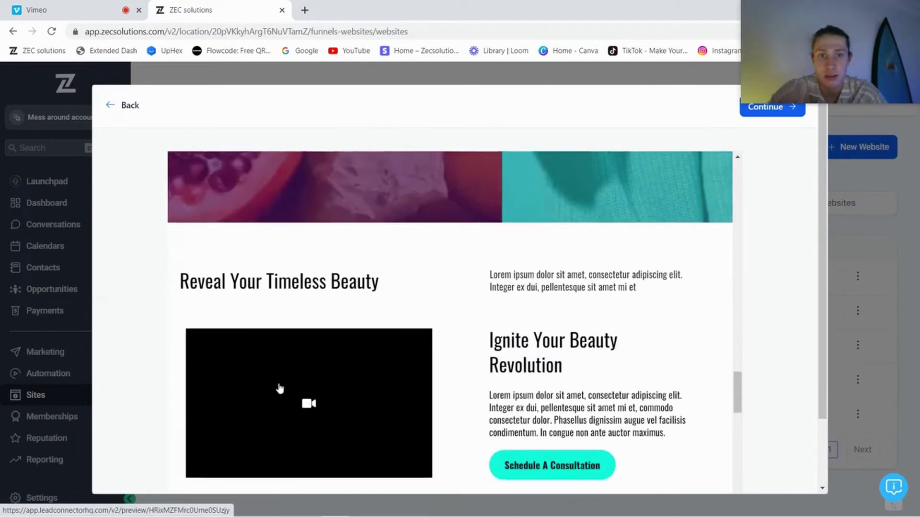
pyautogui.scroll(-5, 279, 389)
pyautogui.scroll(-5, 278, 389)
pyautogui.scroll(-4, 279, 389)
pyautogui.scroll(-4, 279, 388)
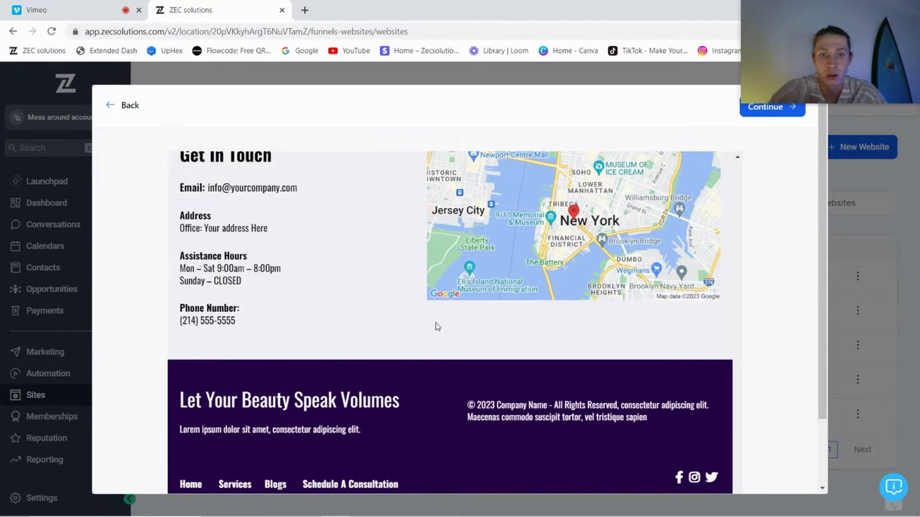
pyautogui.scroll(4, 444, 314)
pyautogui.scroll(4, 445, 315)
pyautogui.scroll(5, 445, 315)
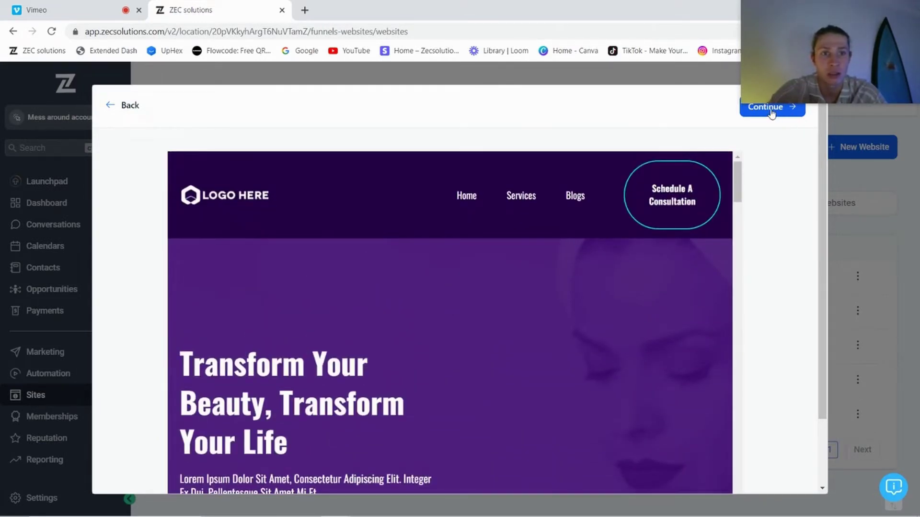
pyautogui.click(771, 112)
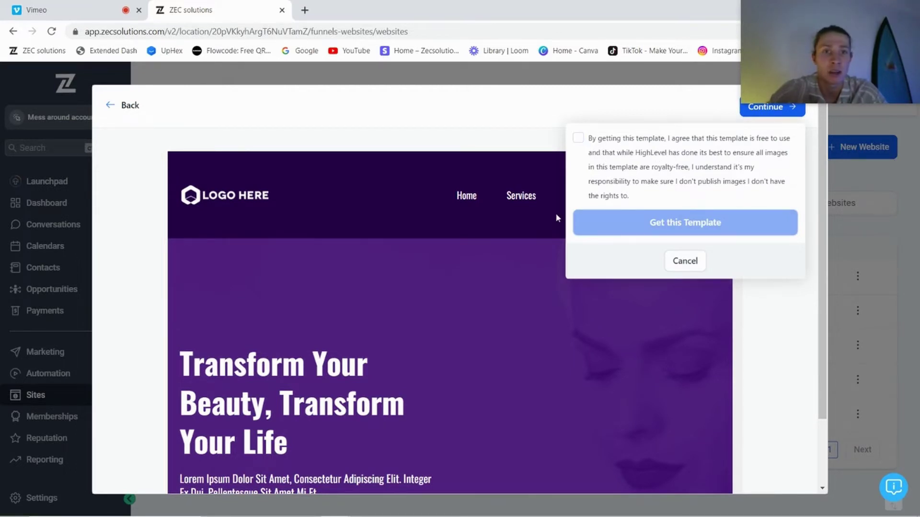
pyautogui.click(117, 105)
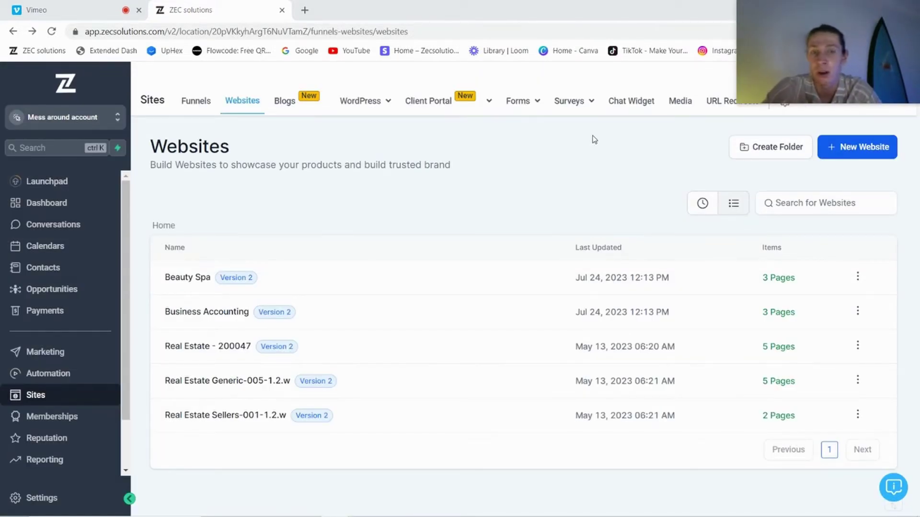
# Enable the webchat Chat Bubble, then expand the Widget window and Acknowledgement settings
pyautogui.click(638, 98)
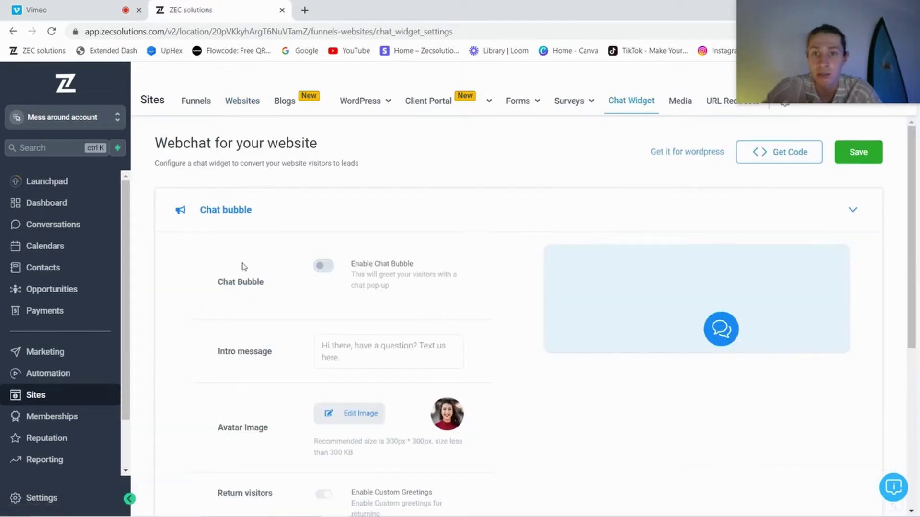
pyautogui.click(324, 266)
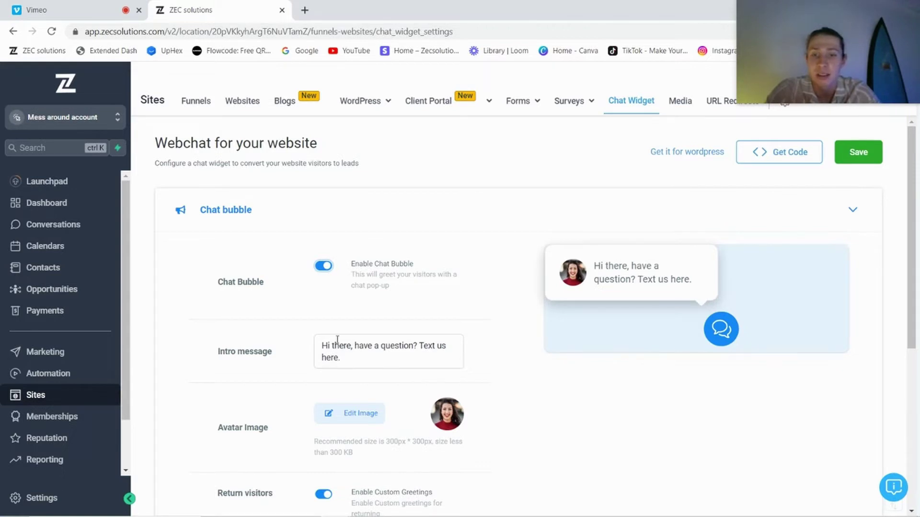
pyautogui.scroll(-1, 379, 344)
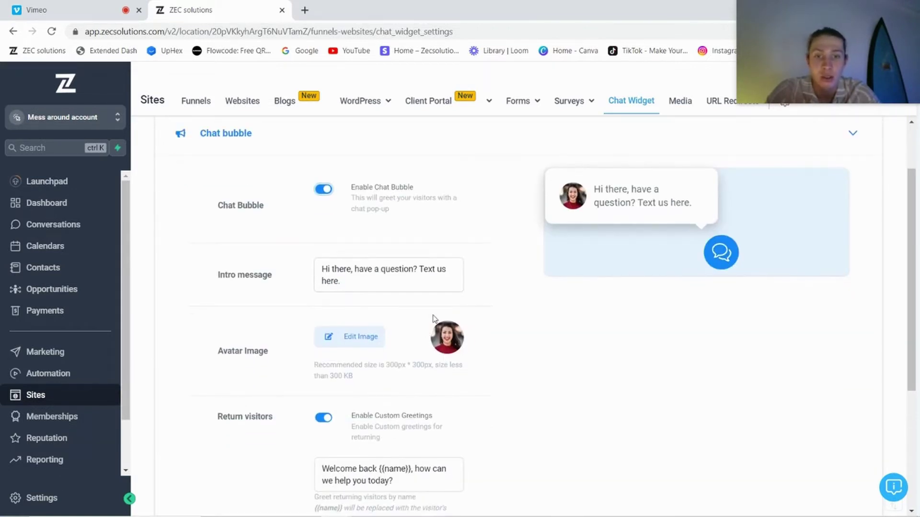
pyautogui.scroll(-1, 432, 372)
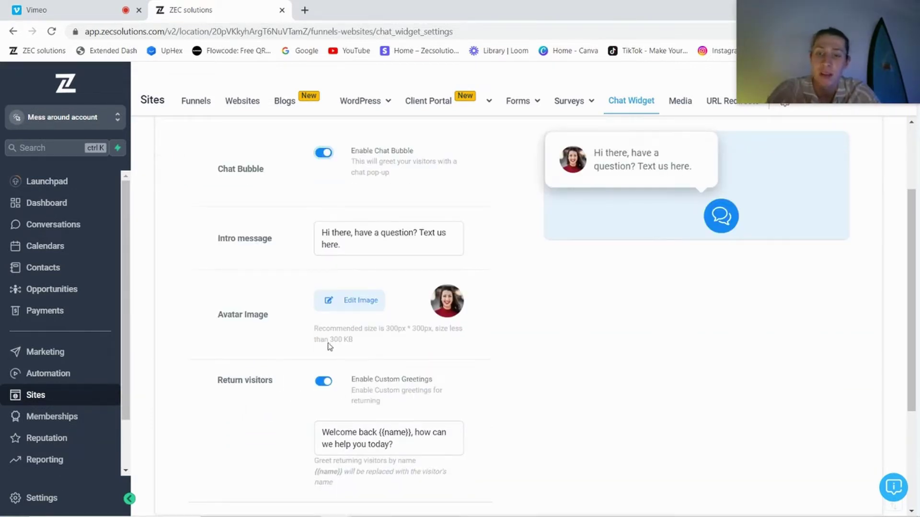
pyautogui.scroll(-2, 333, 400)
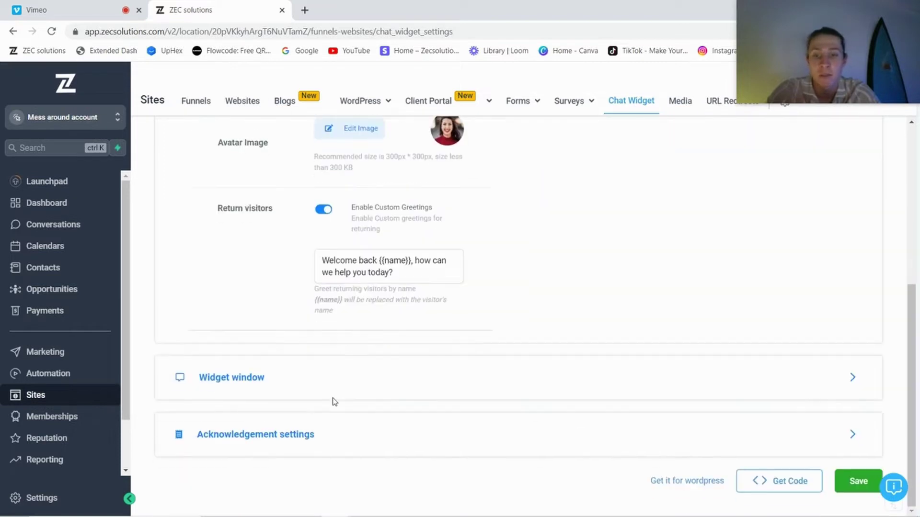
pyautogui.click(222, 386)
pyautogui.scroll(-2, 222, 388)
pyautogui.scroll(4, 551, 415)
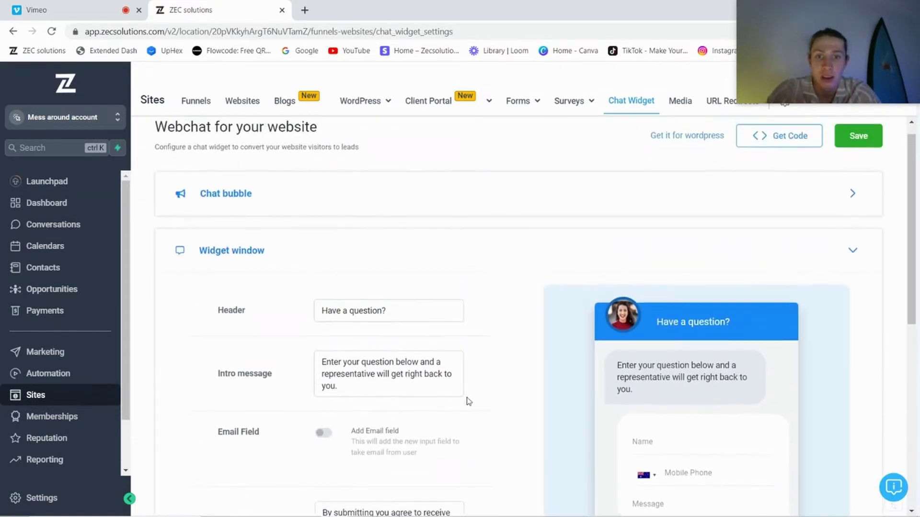
pyautogui.scroll(-3, 432, 357)
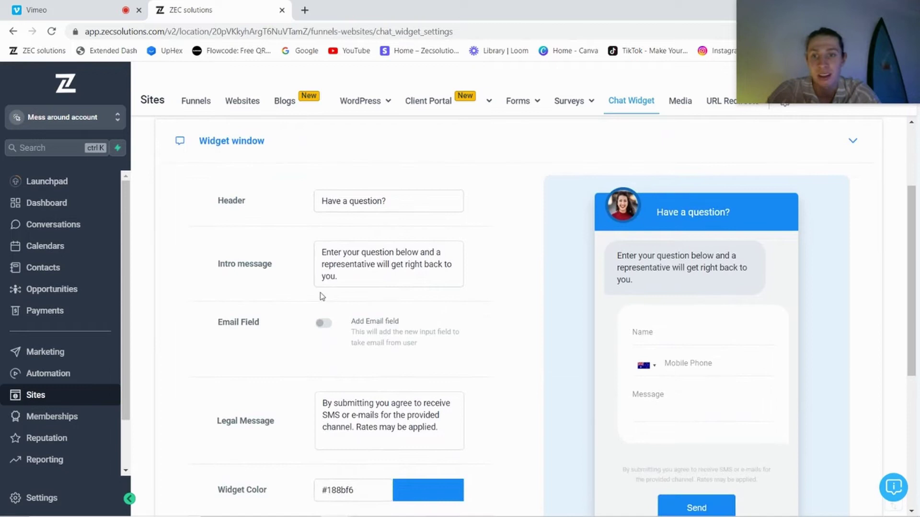
pyautogui.scroll(-3, 321, 297)
pyautogui.scroll(-4, 321, 296)
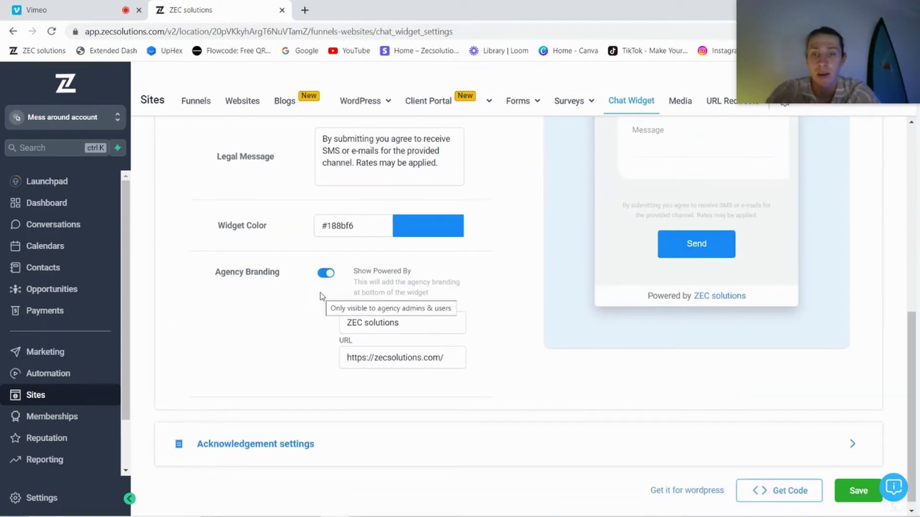
pyautogui.scroll(-1, 287, 442)
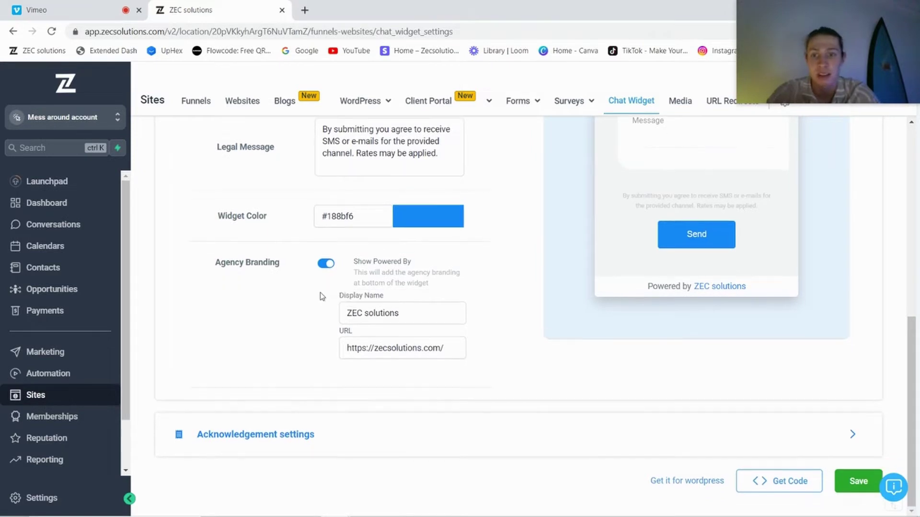
pyautogui.click(284, 436)
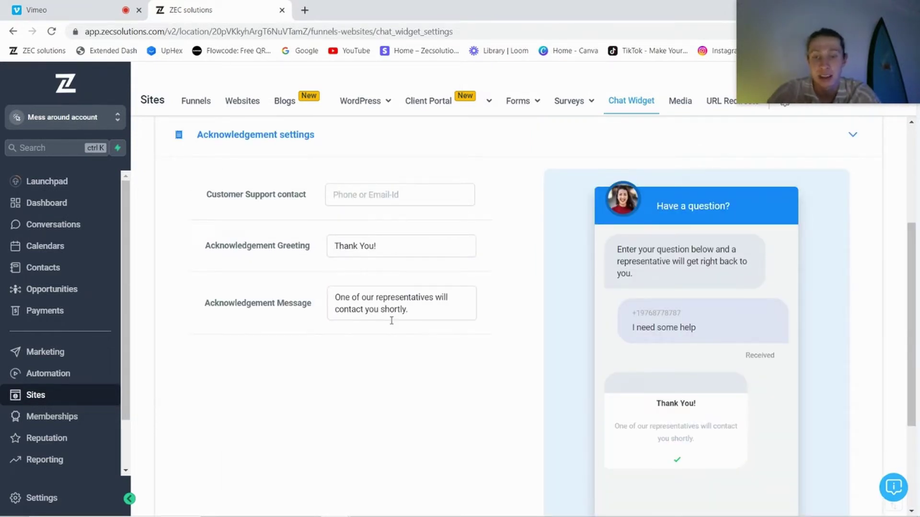
pyautogui.scroll(-3, 467, 294)
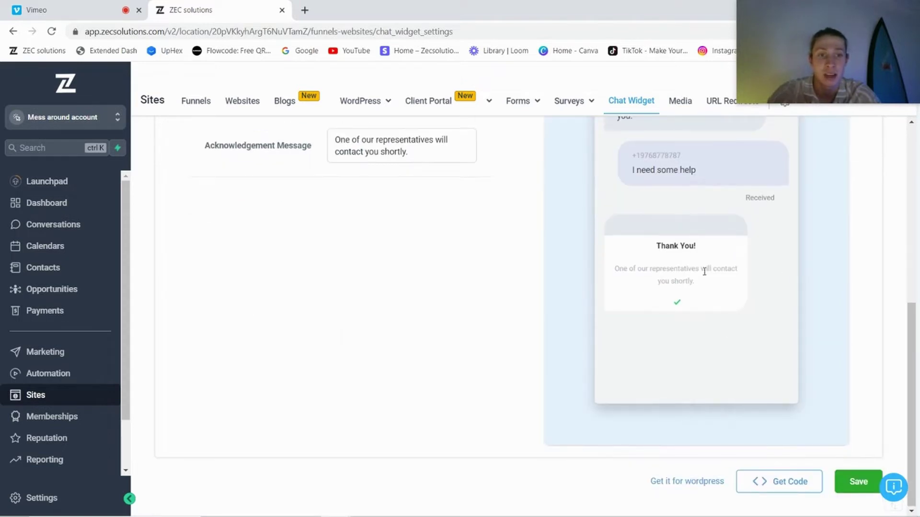
pyautogui.scroll(5, 682, 218)
pyautogui.scroll(1, 698, 197)
# Search Google for ZEC Solutions and bring up the zecsolutions.com chat form
pyautogui.keyDown('ctrl'); pyautogui.keyDown('shift'); pyautogui.click(307, 51); pyautogui.keyUp('shift'); pyautogui.keyUp('ctrl')
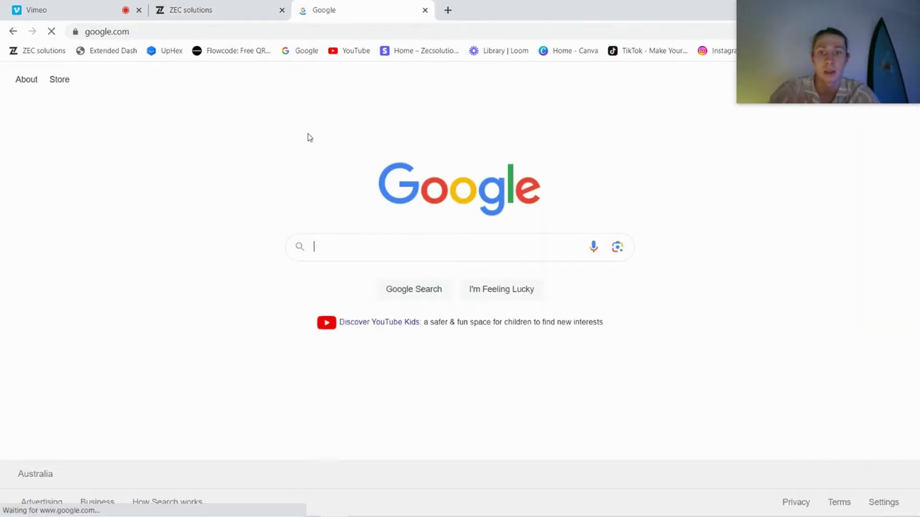
pyautogui.write('zec ')
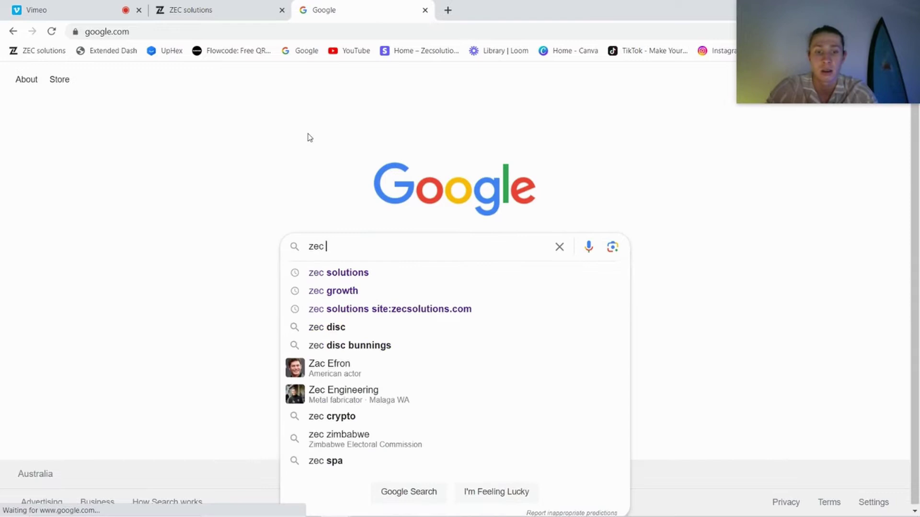
pyautogui.write('solutions')
pyautogui.press('Return')
pyautogui.scroll(-2, 234, 310)
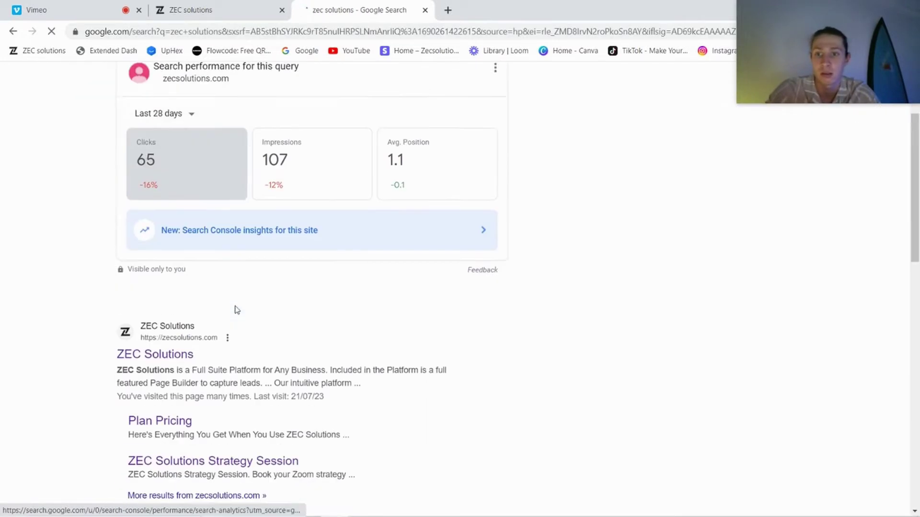
pyautogui.scroll(-1, 234, 310)
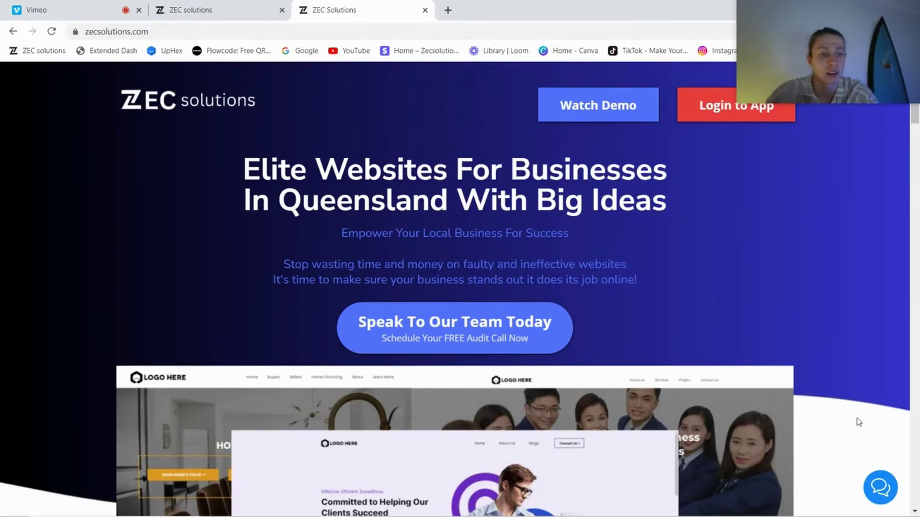
pyautogui.click(879, 489)
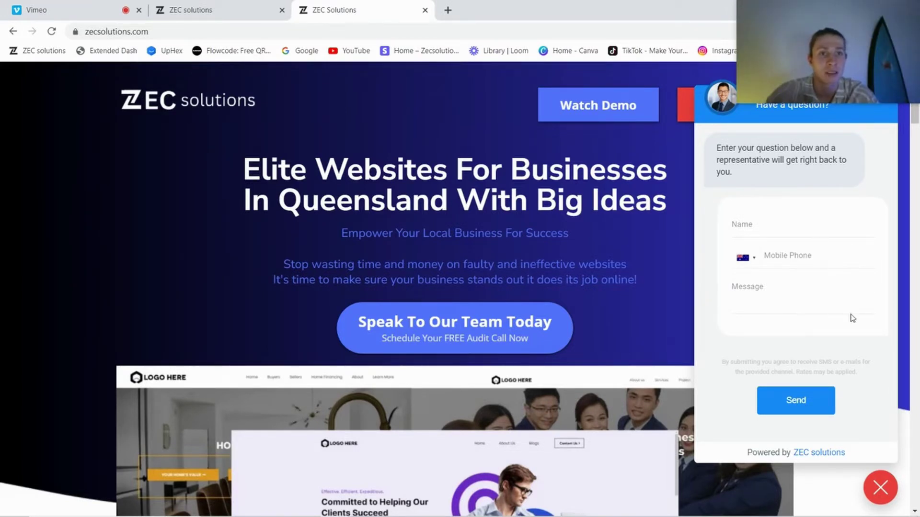
pyautogui.hotkey('ctrl', 'shift', 'Tab')
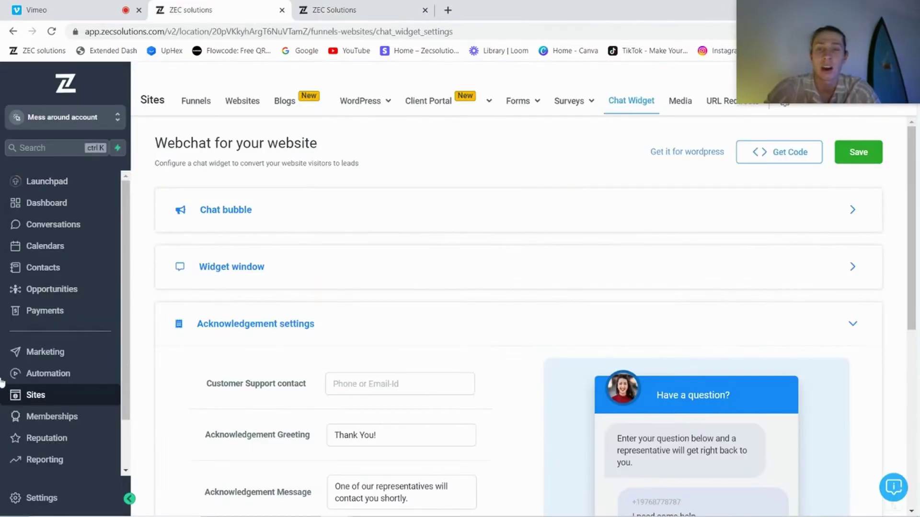
pyautogui.click(39, 497)
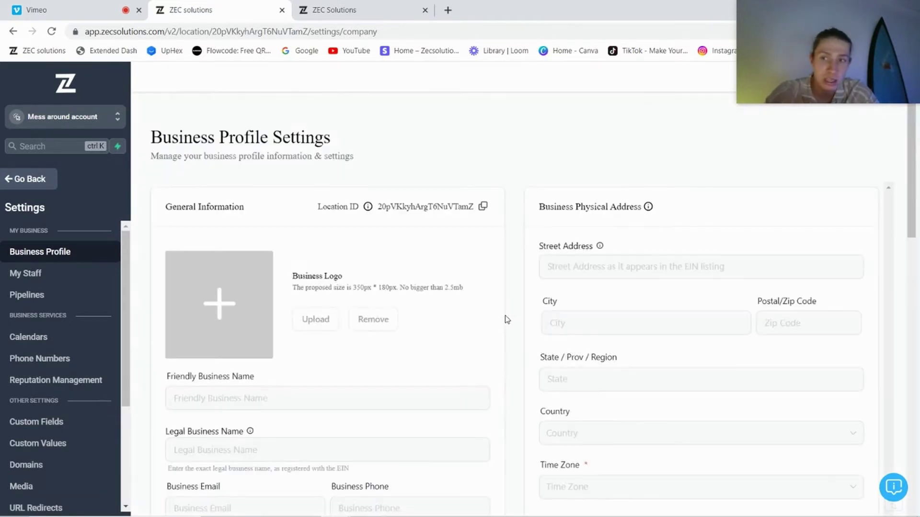
pyautogui.scroll(-3, 523, 281)
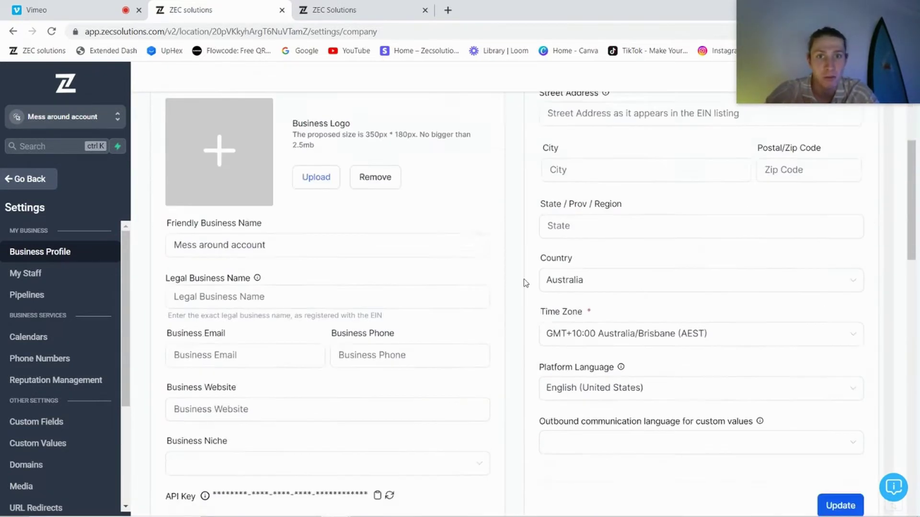
pyautogui.scroll(-10, 523, 282)
pyautogui.scroll(-3, 524, 283)
pyautogui.scroll(-2, 524, 282)
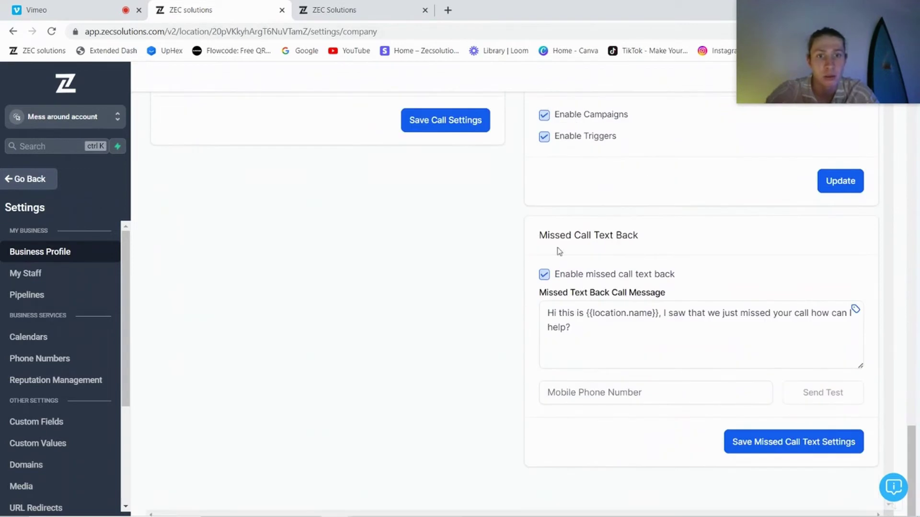
pyautogui.click(550, 277)
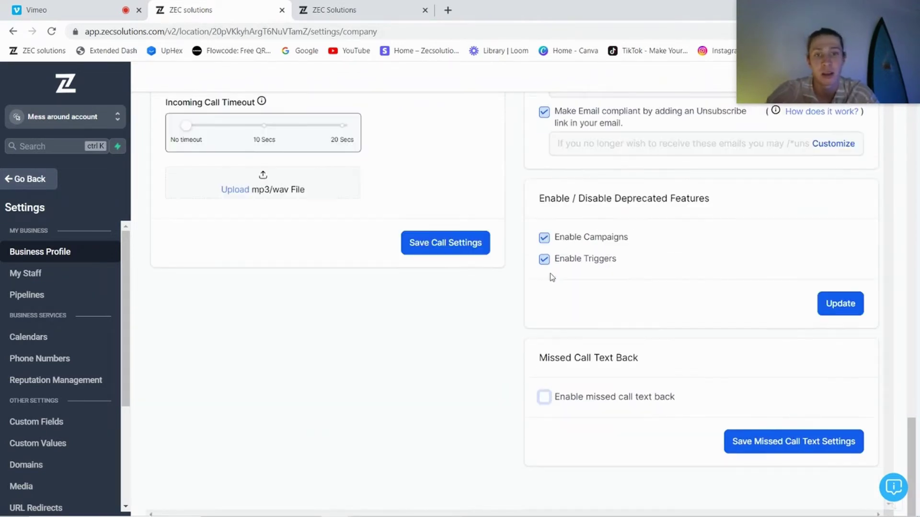
pyautogui.click(544, 407)
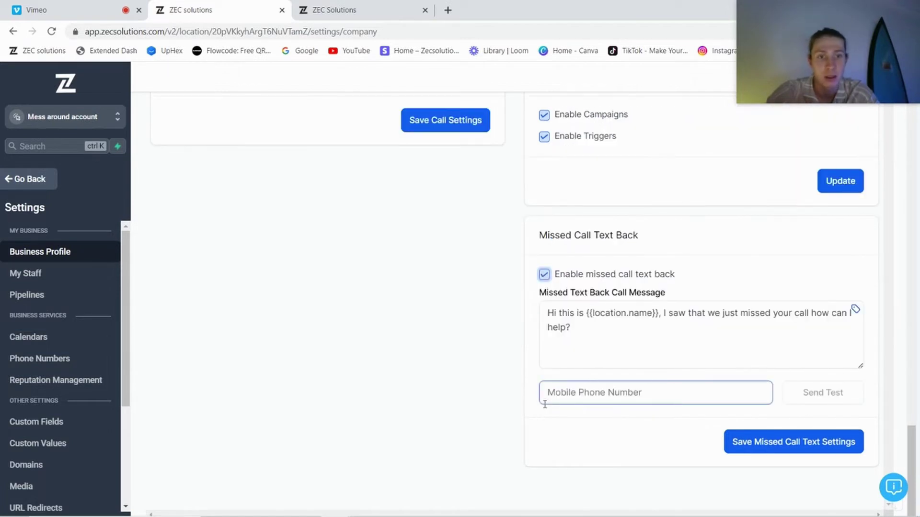
pyautogui.click(668, 347)
pyautogui.click(651, 431)
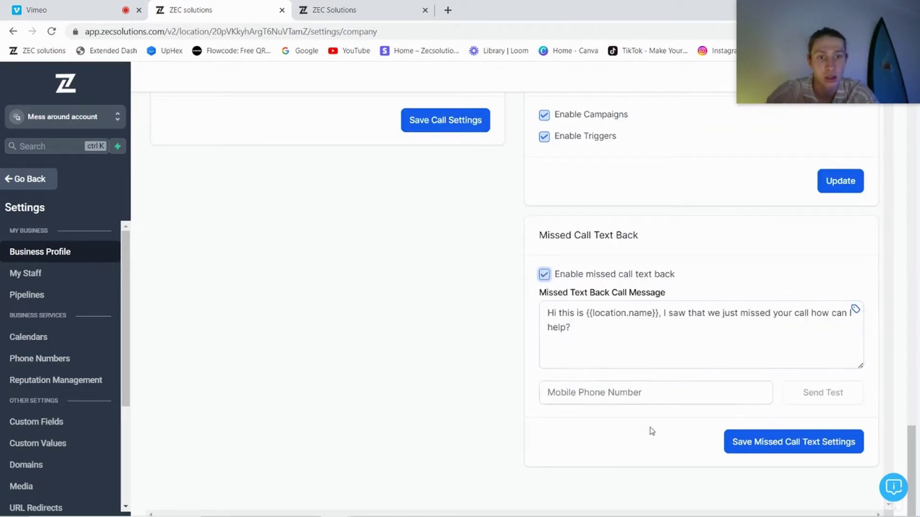
pyautogui.click(758, 443)
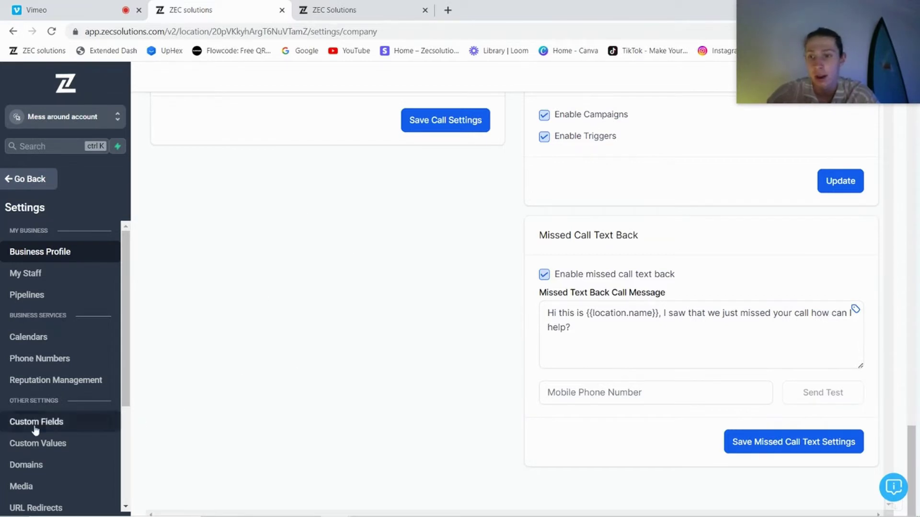
pyautogui.scroll(-2, 115, 417)
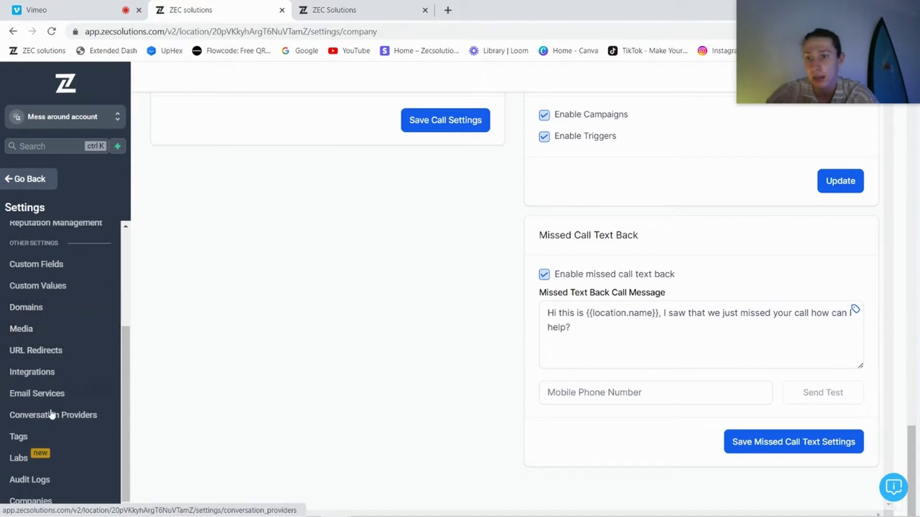
pyautogui.scroll(1, 50, 421)
pyautogui.scroll(2, 49, 422)
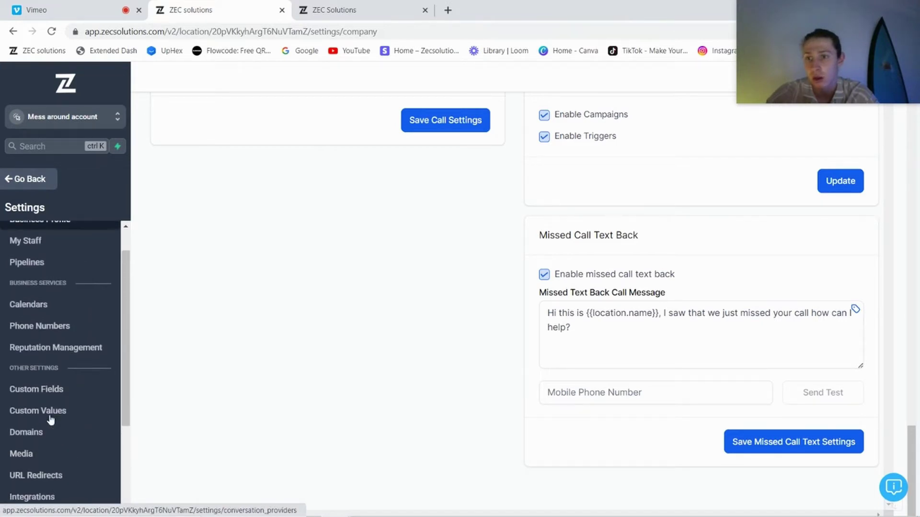
pyautogui.click(49, 329)
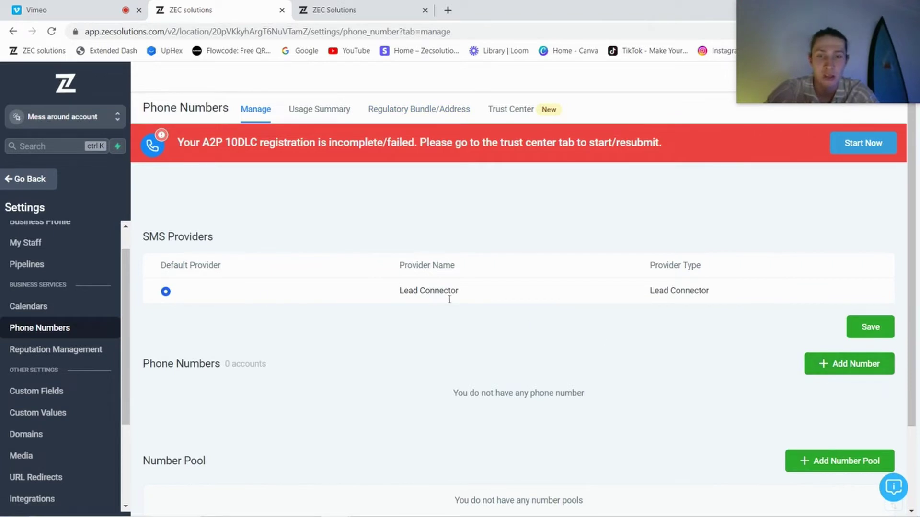
pyautogui.click(28, 179)
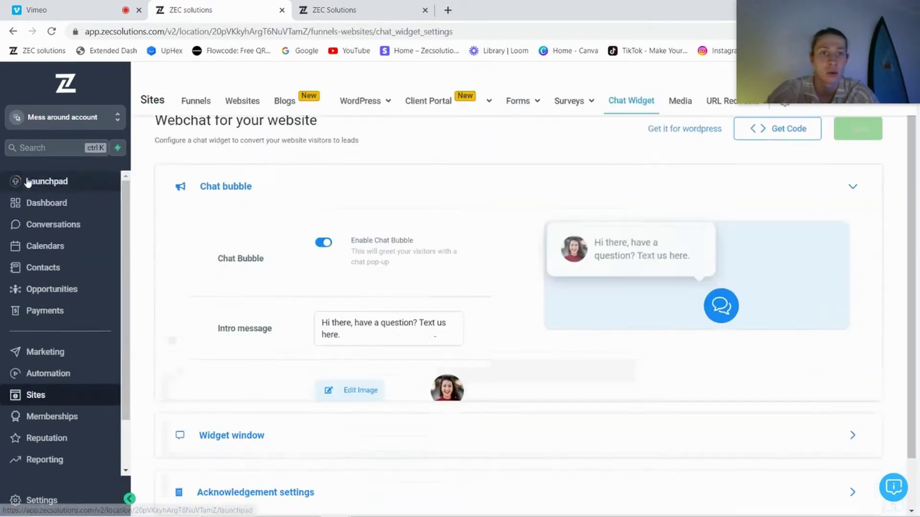
pyautogui.click(40, 498)
pyautogui.scroll(-1, 39, 500)
pyautogui.scroll(-10, 555, 321)
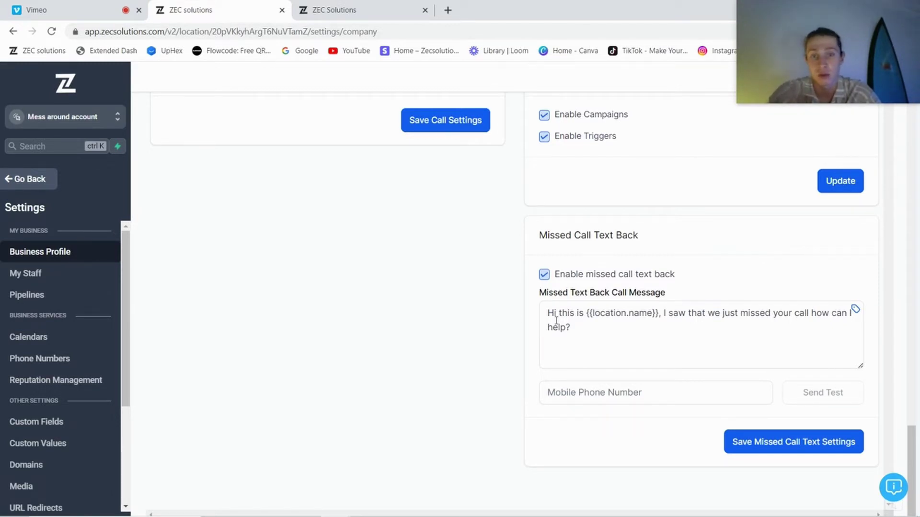
# Open Reputation and preview, then close, the Client Check In review request
pyautogui.click(41, 186)
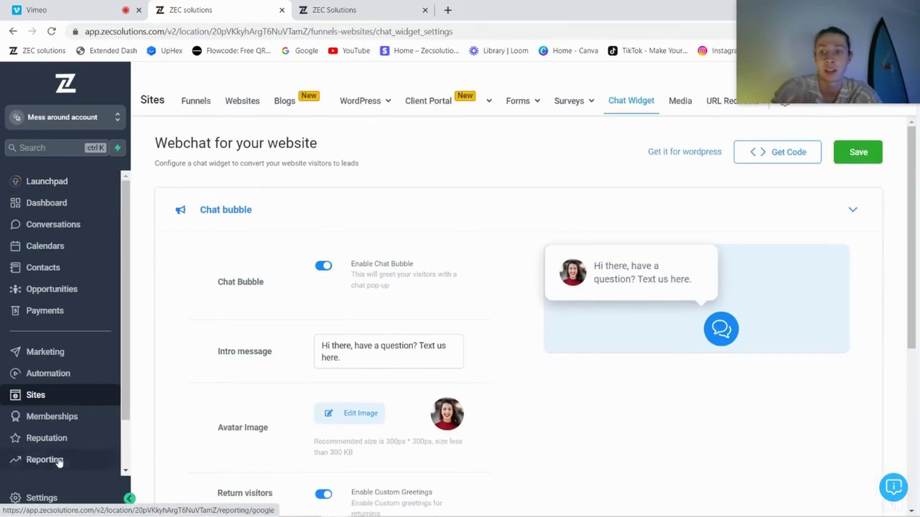
pyautogui.click(46, 439)
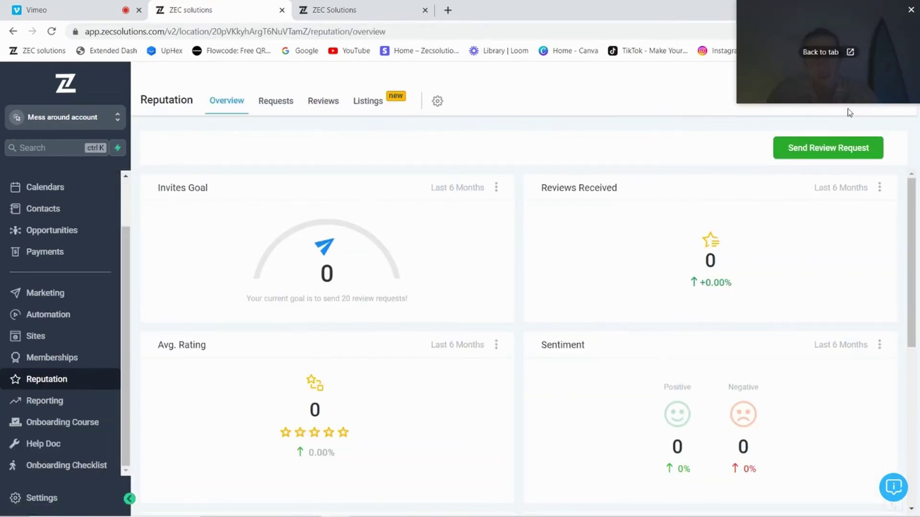
pyautogui.click(835, 148)
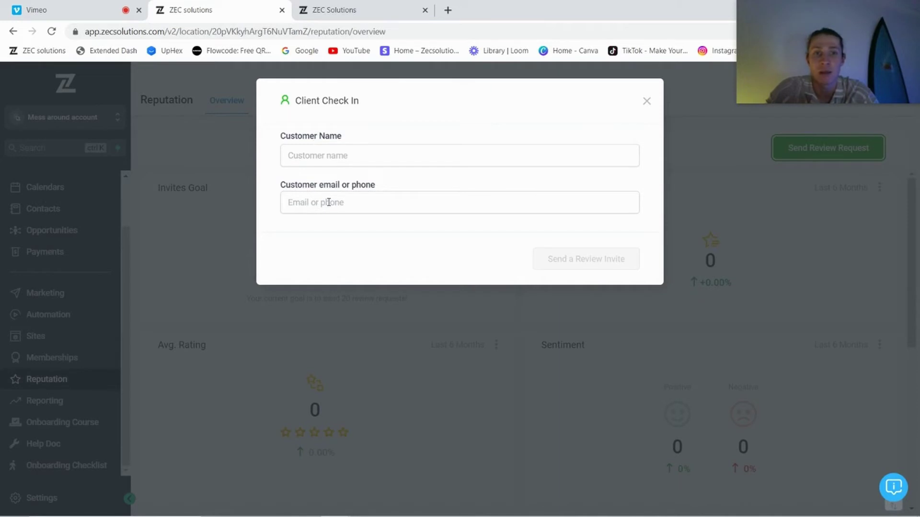
pyautogui.click(647, 101)
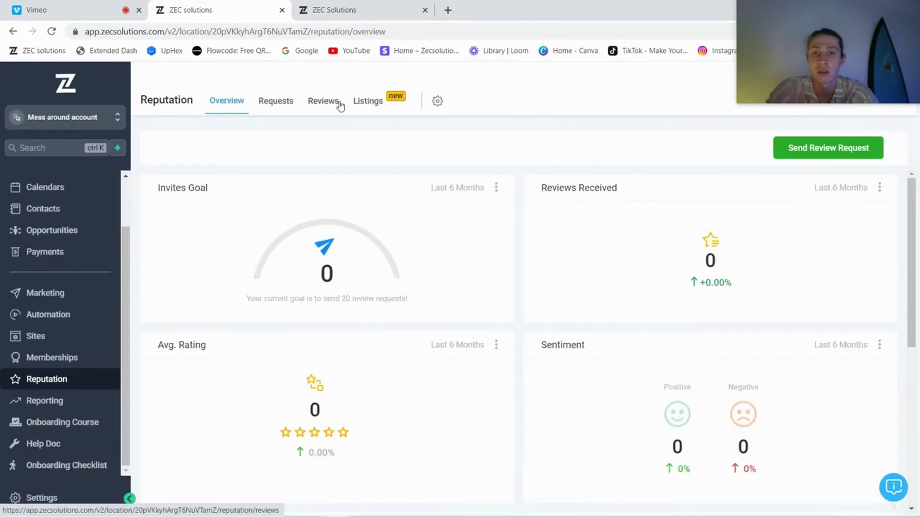
pyautogui.click(438, 102)
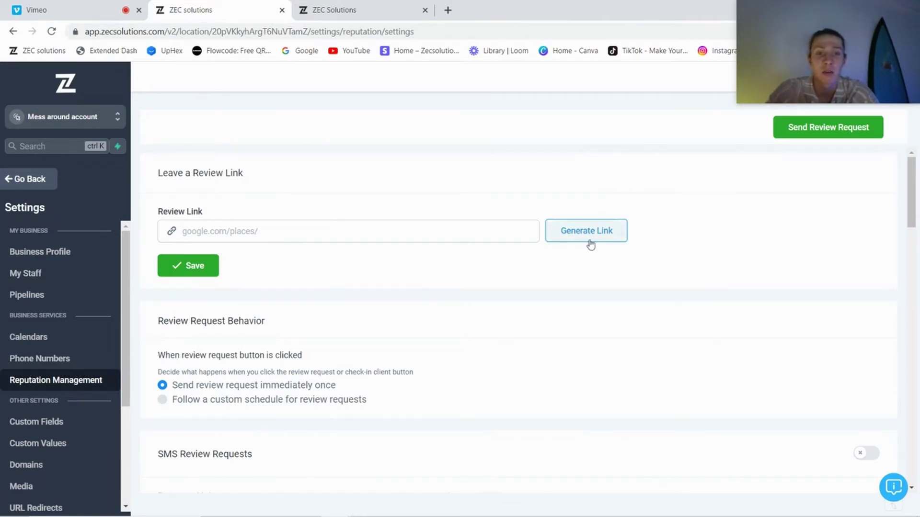
pyautogui.scroll(-4, 431, 332)
pyautogui.scroll(-1, 511, 349)
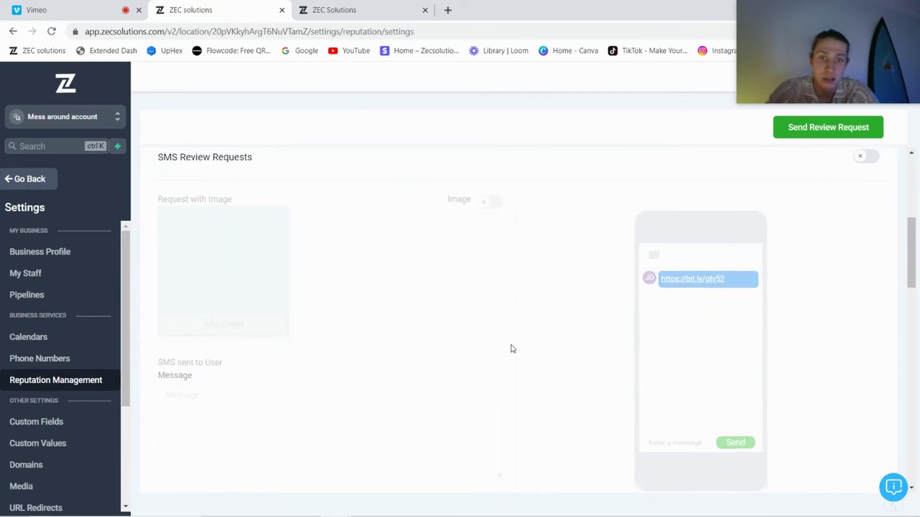
pyautogui.scroll(-4, 451, 350)
pyautogui.scroll(1, 582, 271)
pyautogui.scroll(3, 583, 271)
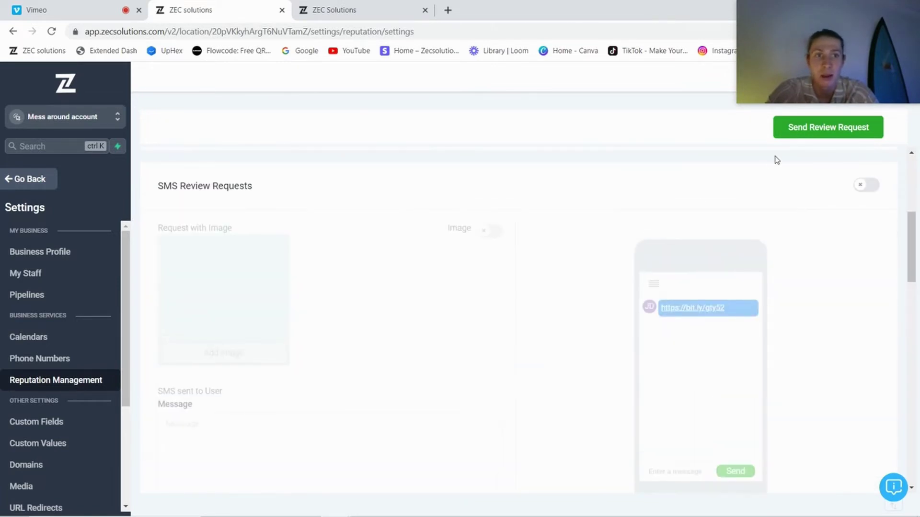
pyautogui.click(808, 120)
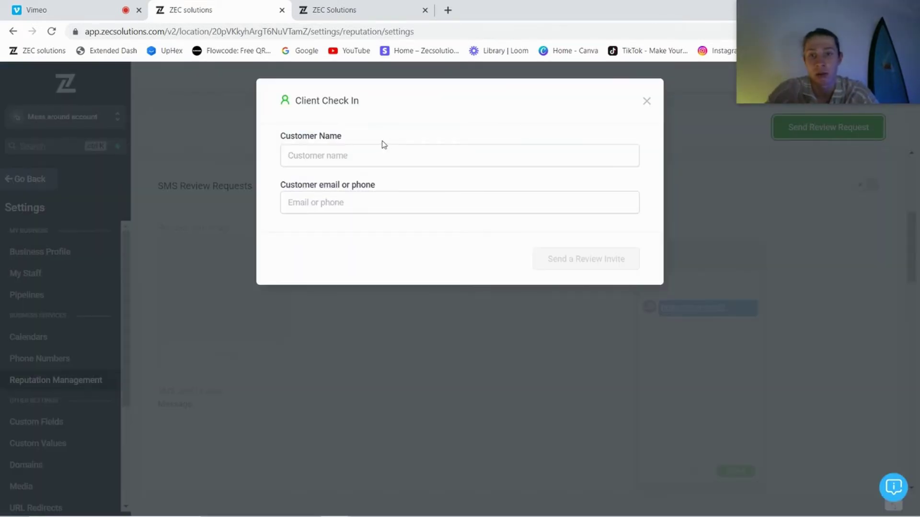
pyautogui.click(646, 101)
pyautogui.click(61, 267)
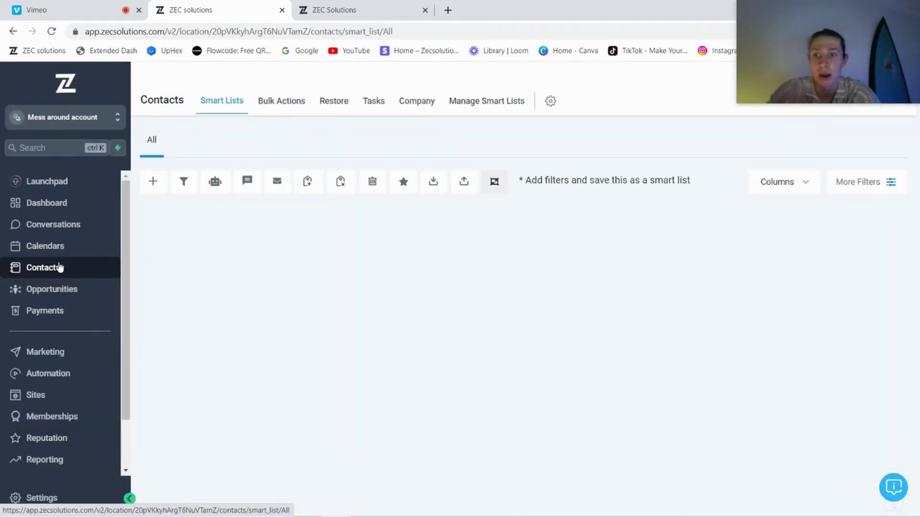
pyautogui.scroll(-4, 282, 316)
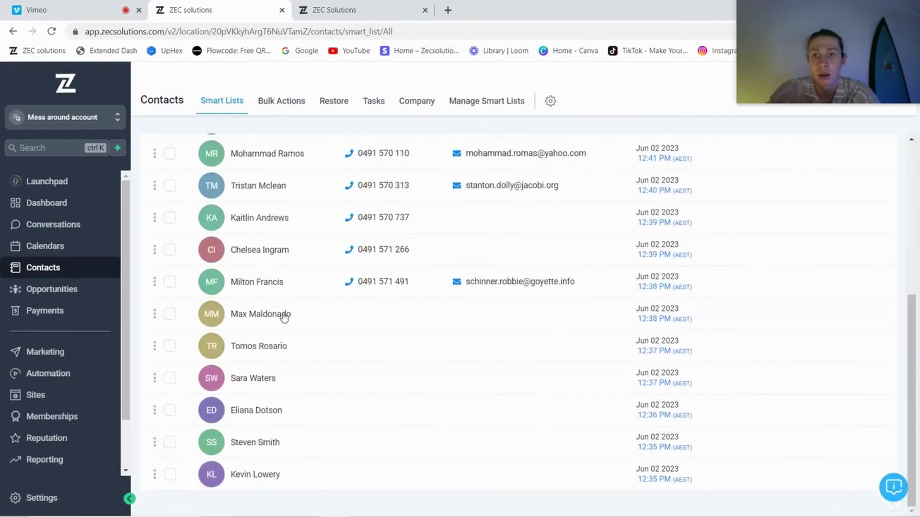
pyautogui.scroll(4, 281, 314)
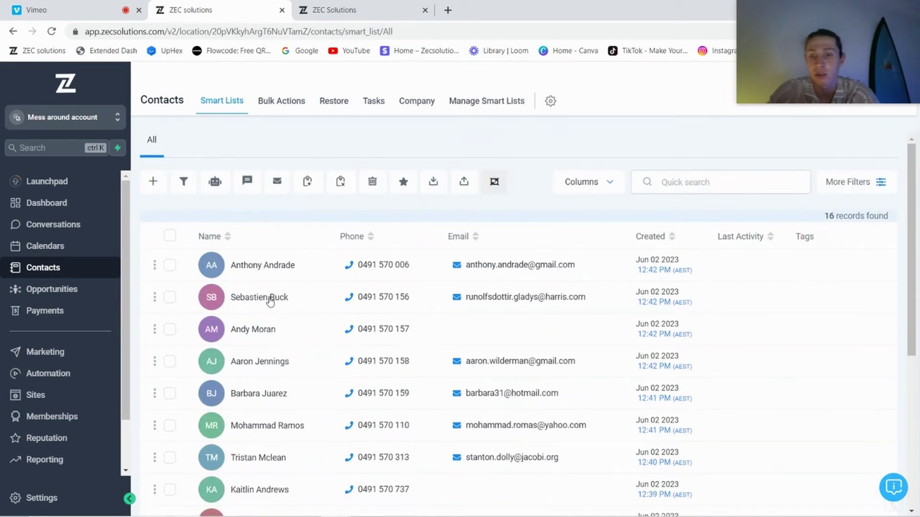
pyautogui.click(171, 267)
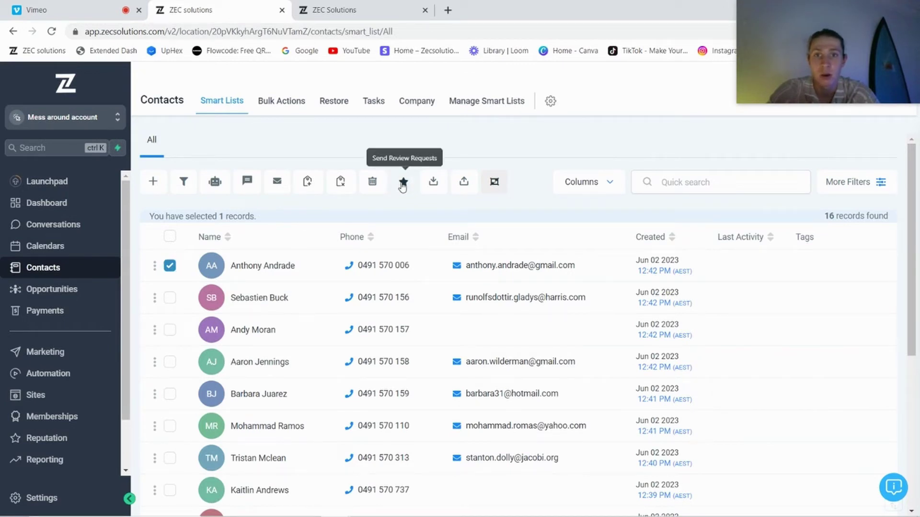
pyautogui.click(403, 183)
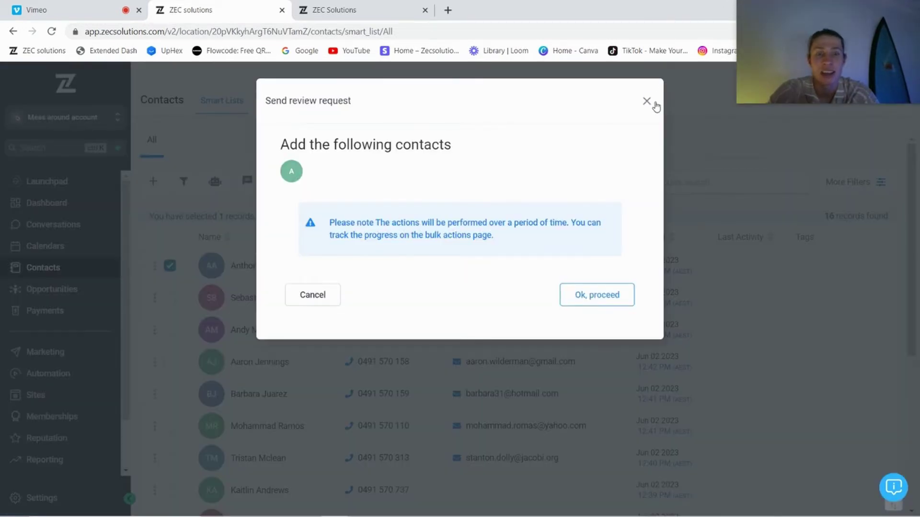
pyautogui.click(646, 101)
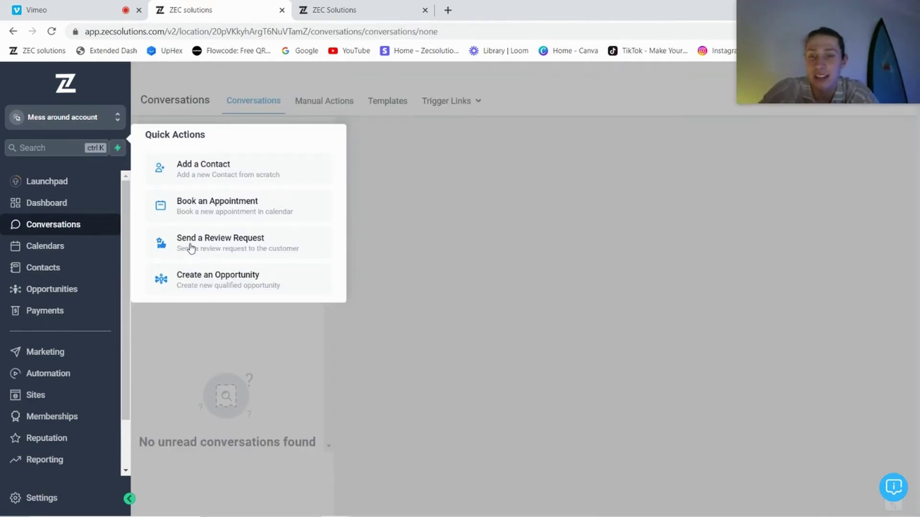
# Dismiss the Quick Actions popup and go to Automation's Workflows tab
pyautogui.click(429, 205)
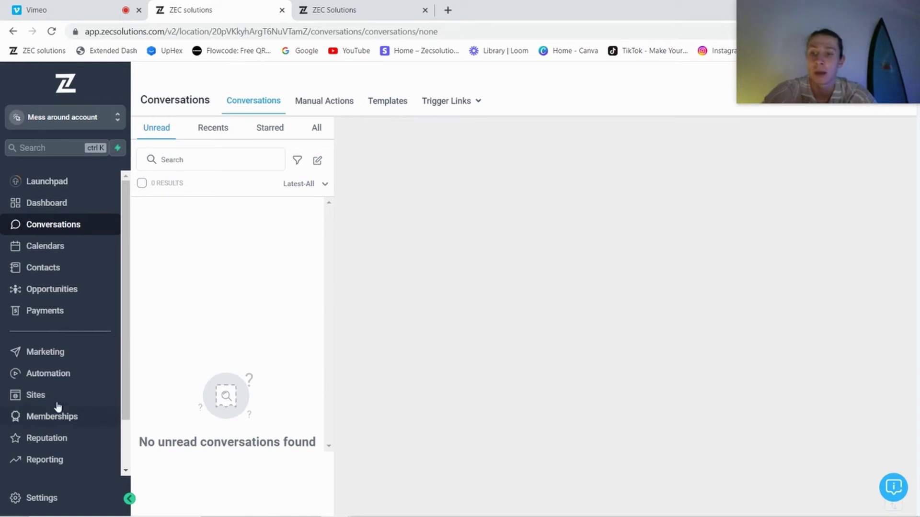
pyautogui.click(48, 373)
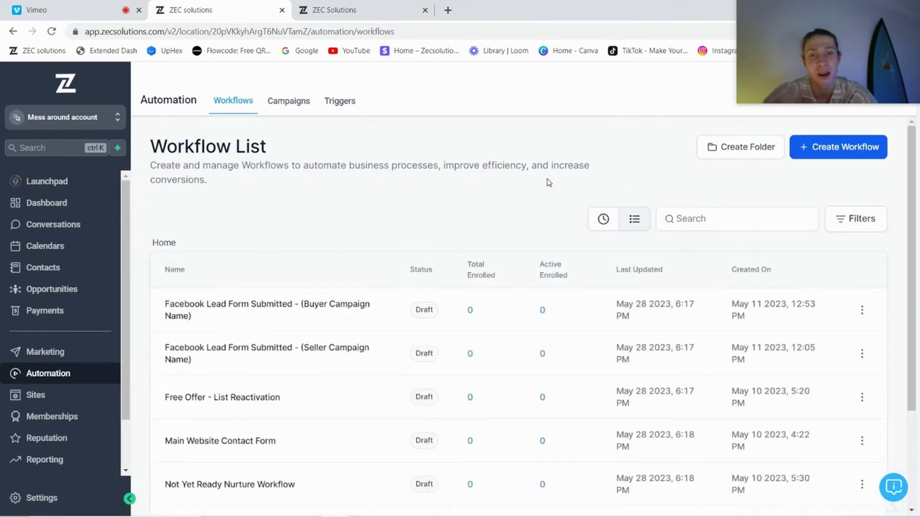
pyautogui.scroll(-1, 532, 220)
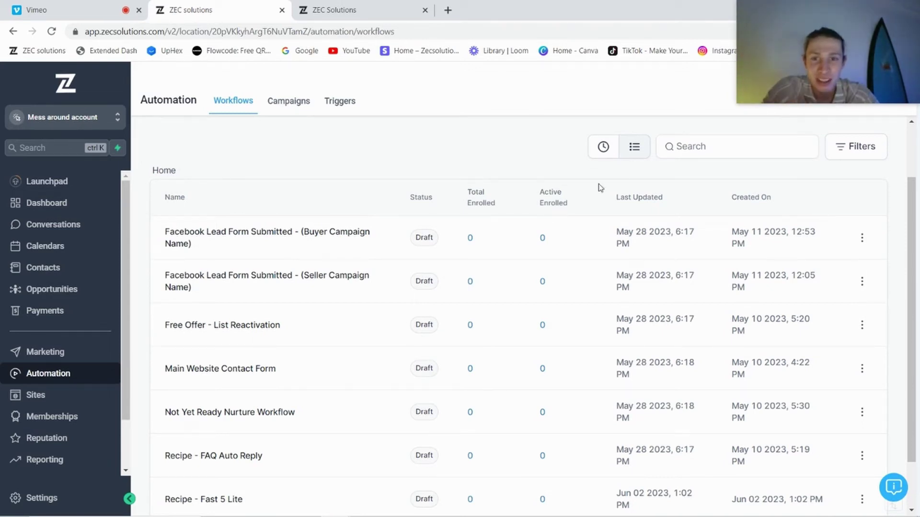
pyautogui.scroll(2, 602, 189)
# Create a new workflow from the Recipe - Fast Five template card
pyautogui.click(848, 148)
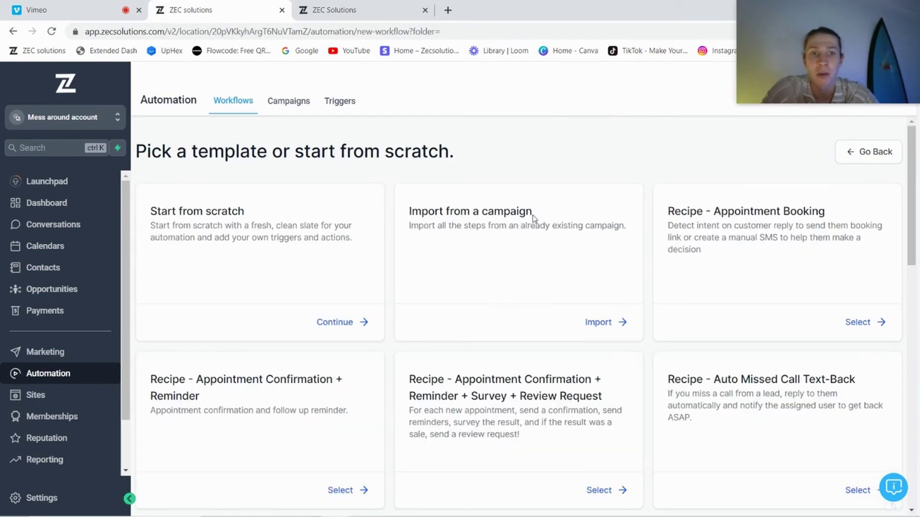
pyautogui.scroll(-3, 594, 298)
pyautogui.scroll(-2, 594, 296)
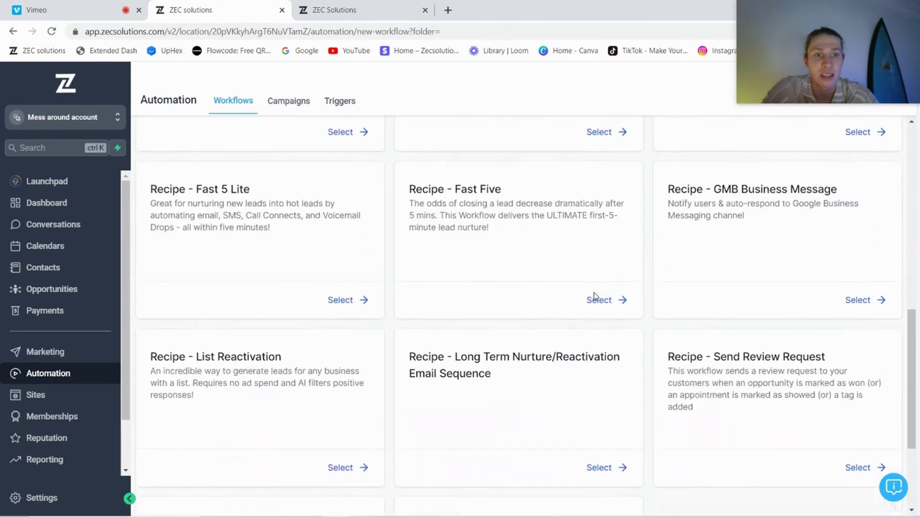
pyautogui.scroll(5, 594, 296)
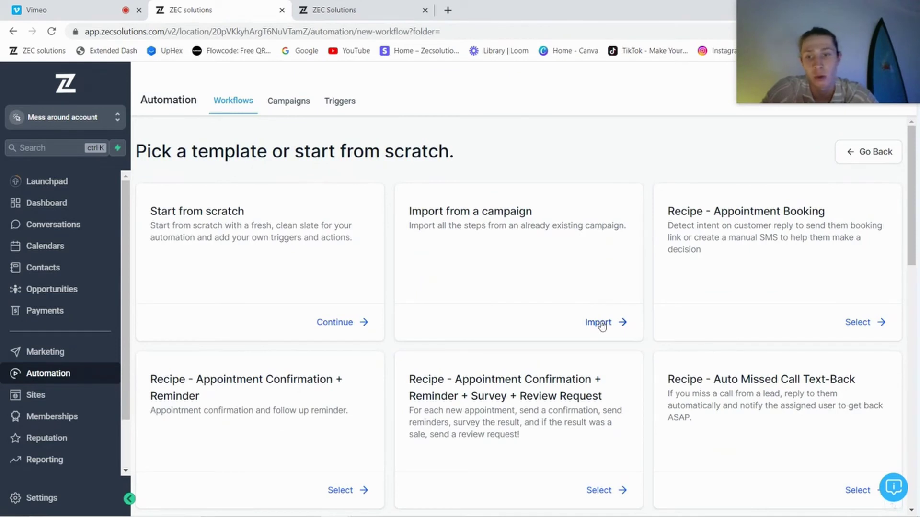
pyautogui.scroll(-2, 372, 456)
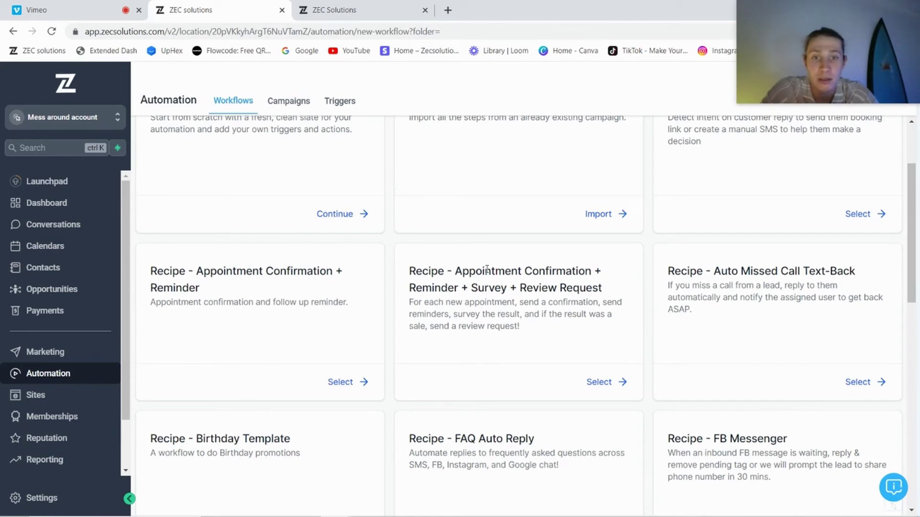
pyautogui.scroll(-3, 572, 297)
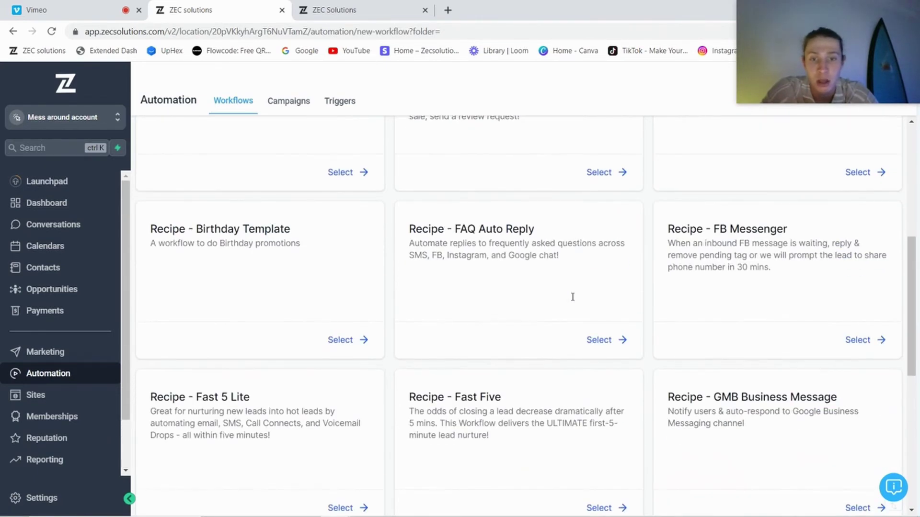
pyautogui.scroll(-1, 484, 411)
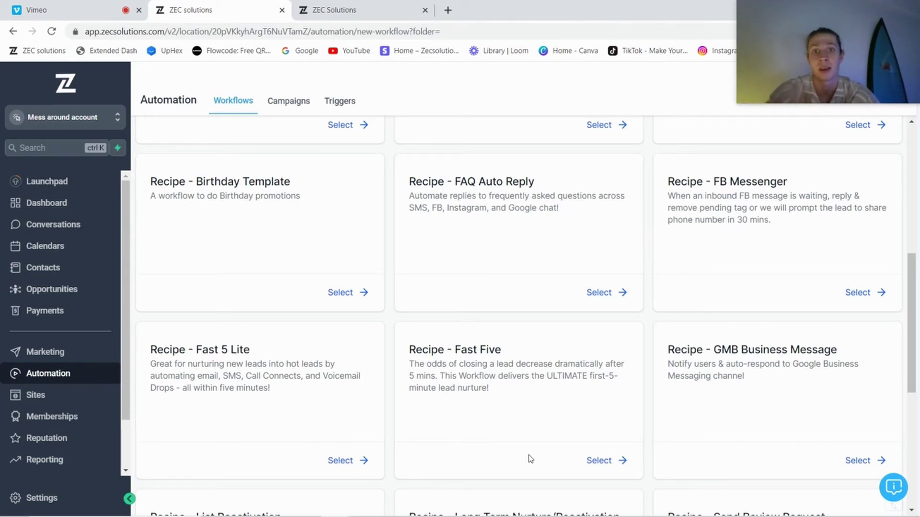
pyautogui.click(599, 461)
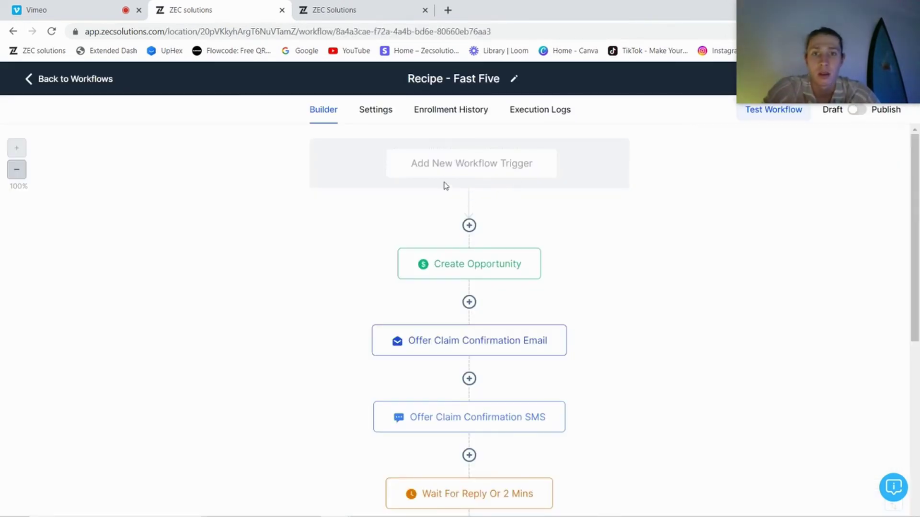
# Browse the Add New Workflow Trigger panel without choosing a trigger
pyautogui.click(447, 171)
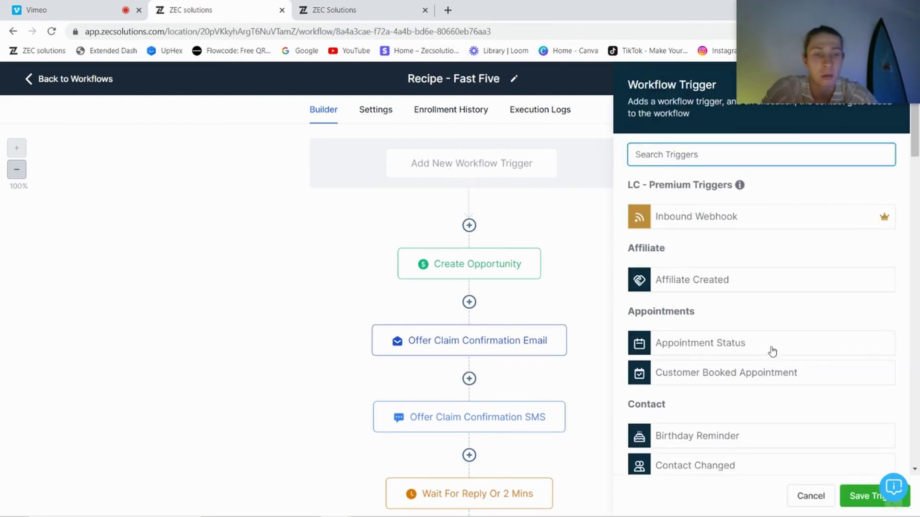
pyautogui.scroll(-1, 704, 338)
pyautogui.scroll(1, 704, 339)
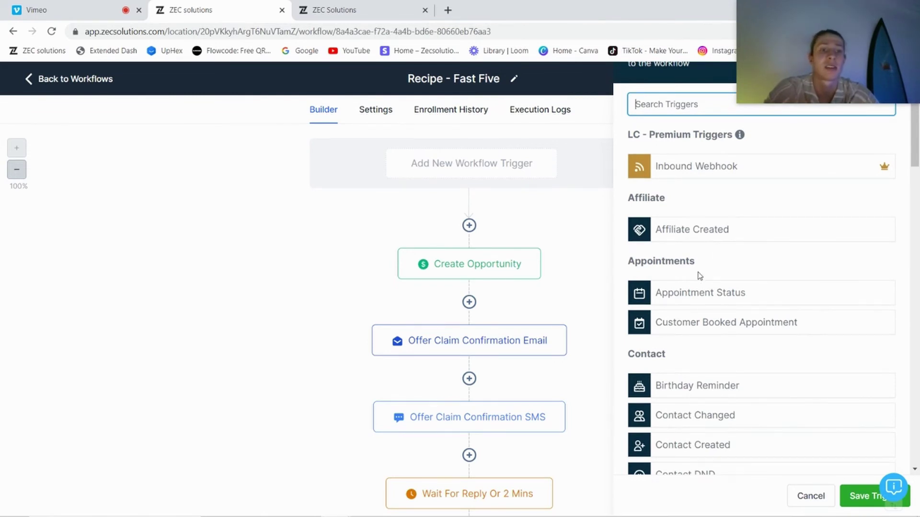
pyautogui.scroll(-2, 744, 318)
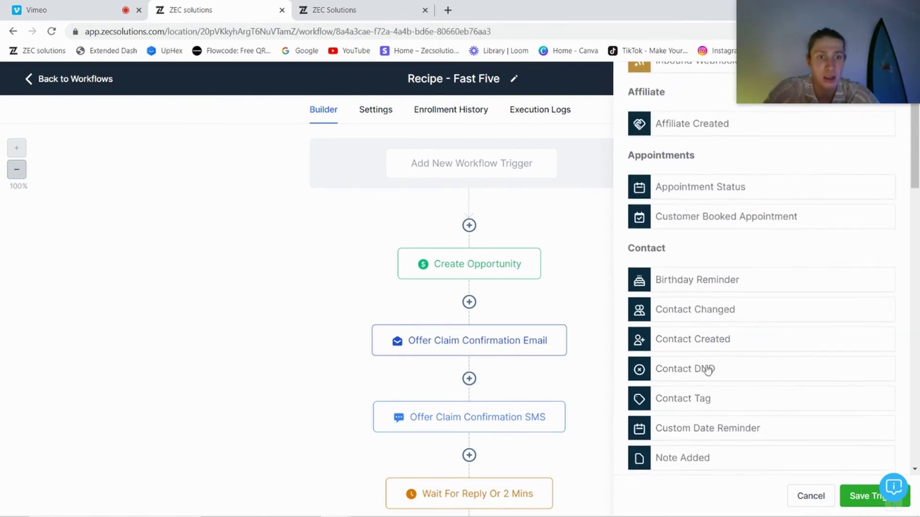
pyautogui.scroll(-2, 703, 412)
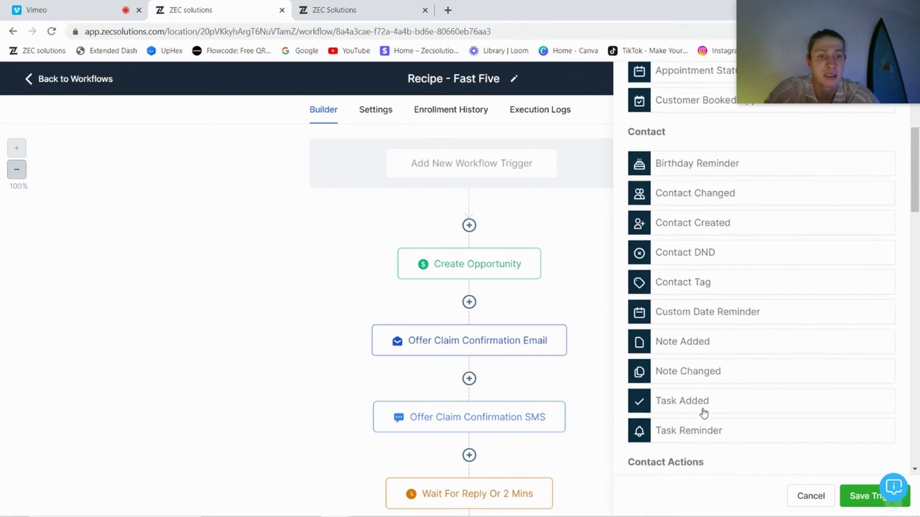
pyautogui.scroll(-3, 703, 413)
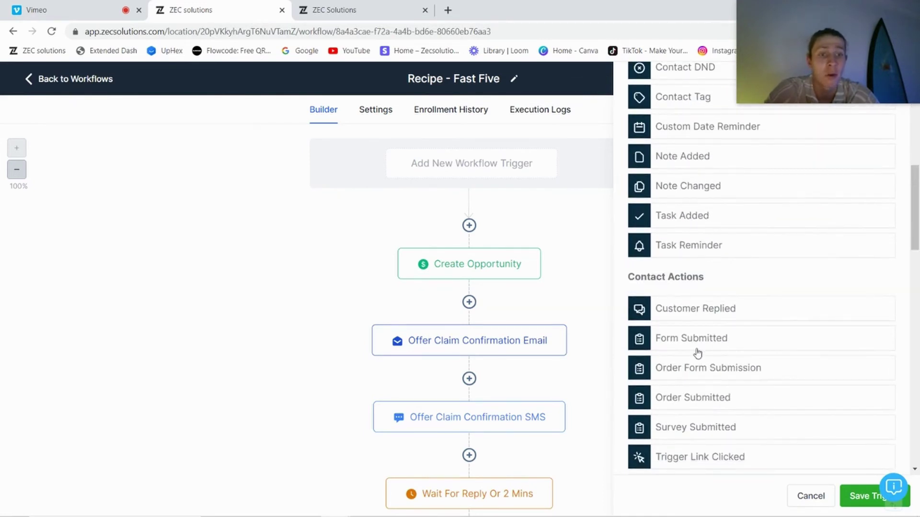
pyautogui.scroll(-2, 688, 340)
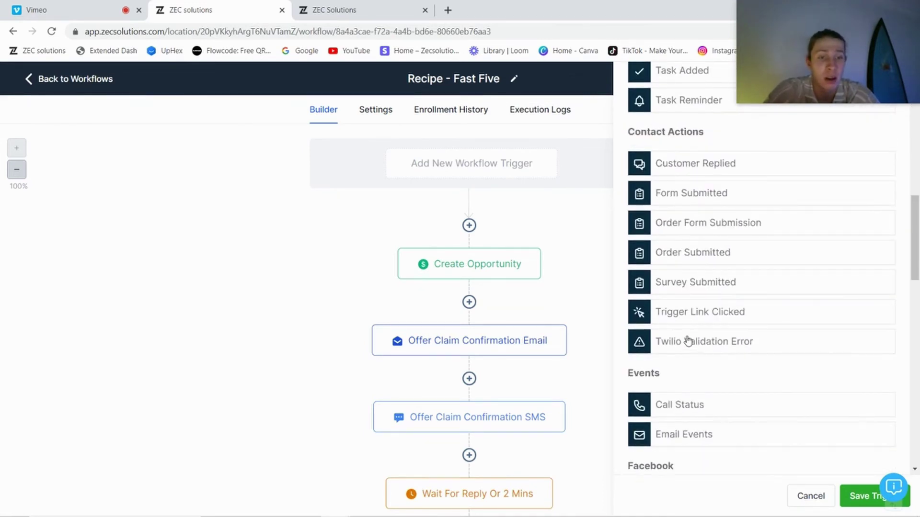
pyautogui.scroll(-3, 688, 340)
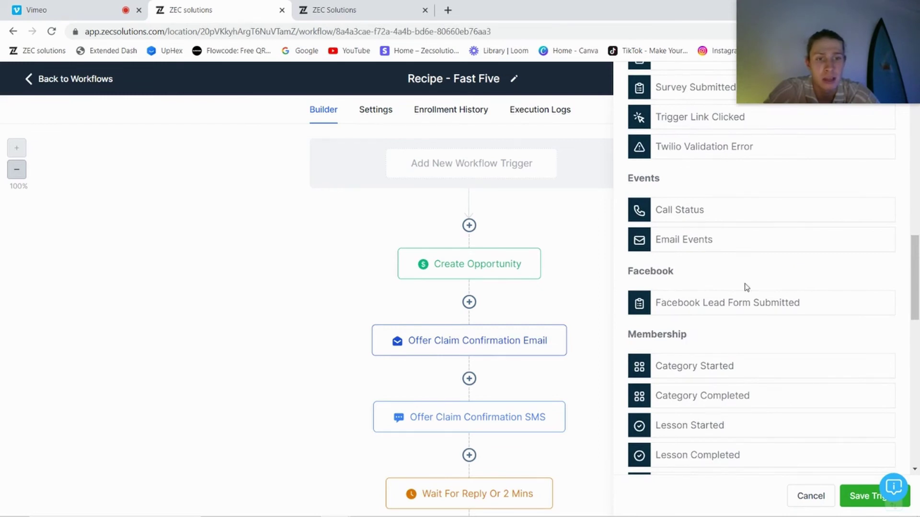
pyautogui.scroll(-4, 709, 336)
pyautogui.scroll(-3, 709, 335)
pyautogui.scroll(-2, 709, 335)
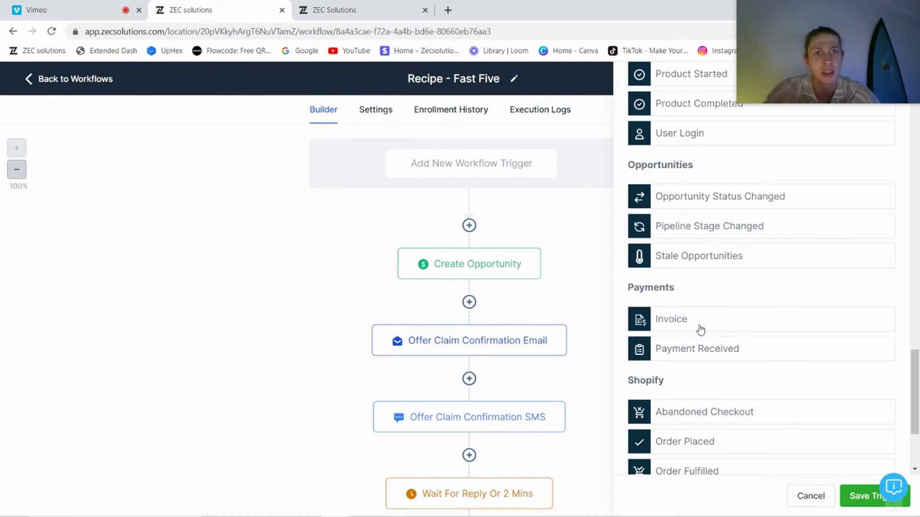
pyautogui.scroll(5, 701, 329)
pyautogui.scroll(3, 701, 329)
pyautogui.scroll(1, 700, 330)
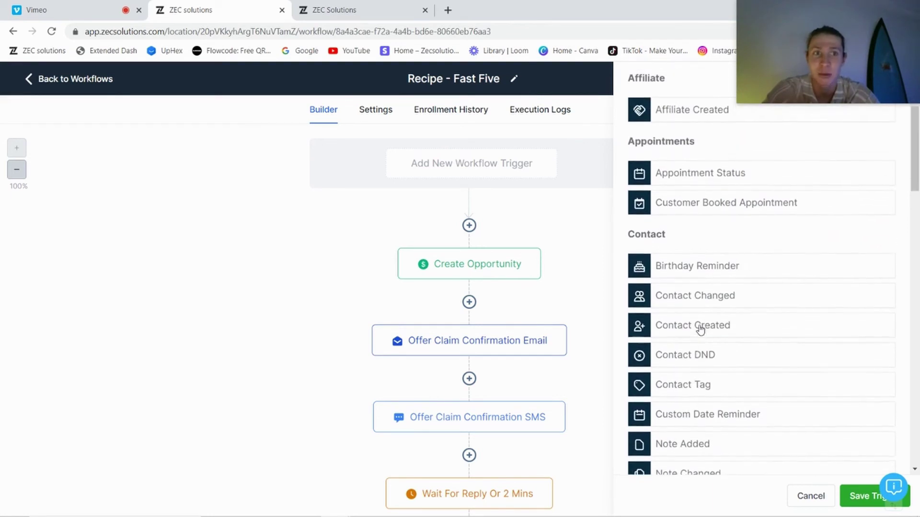
pyautogui.scroll(2, 701, 330)
pyautogui.click(594, 200)
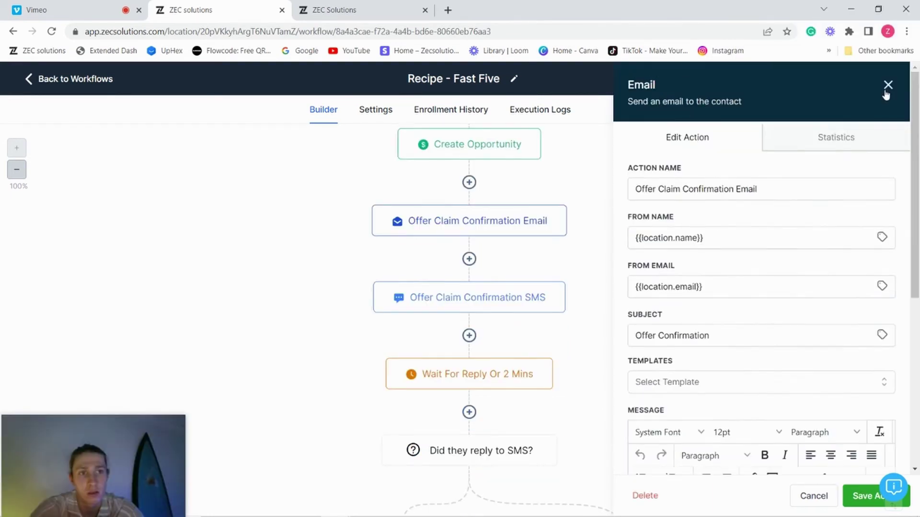
# Close the trigger list, review the Fast Five canvas, and go Back to Workflows
pyautogui.click(888, 85)
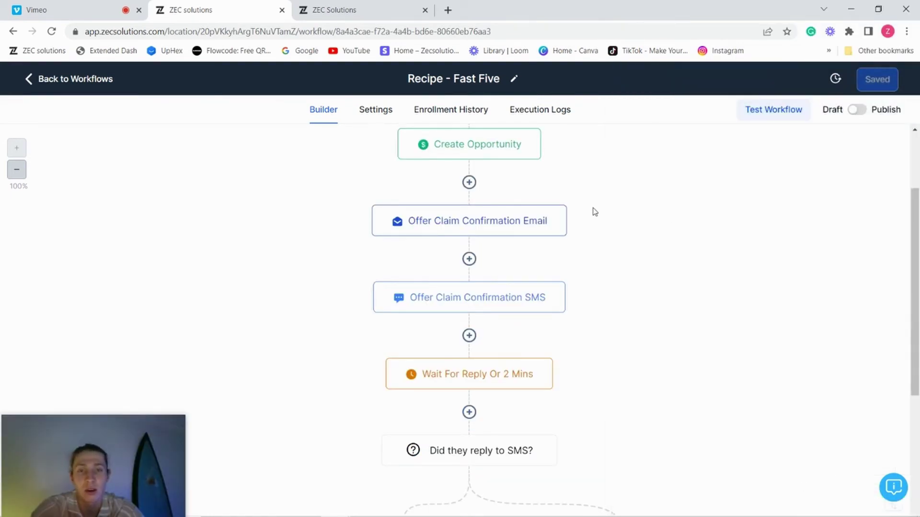
pyautogui.scroll(2, 513, 239)
pyautogui.scroll(-2, 513, 239)
pyautogui.scroll(-1, 470, 323)
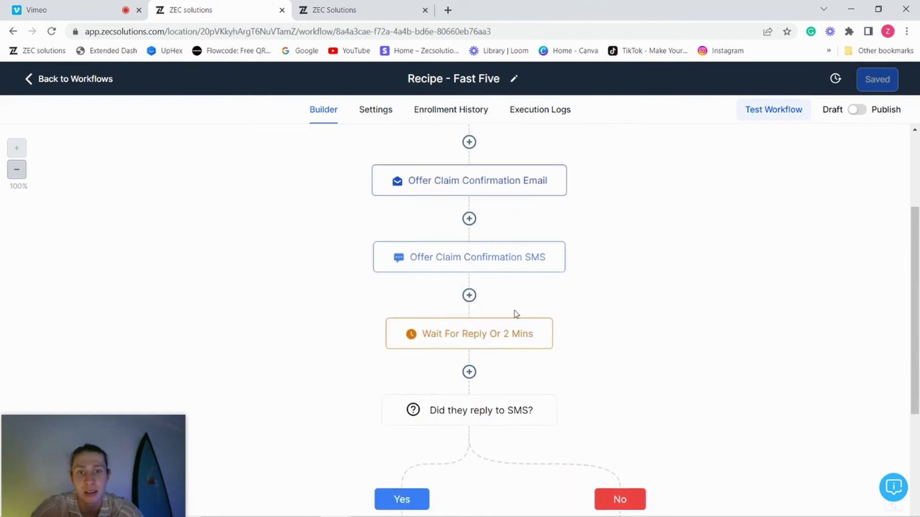
pyautogui.scroll(-2, 513, 312)
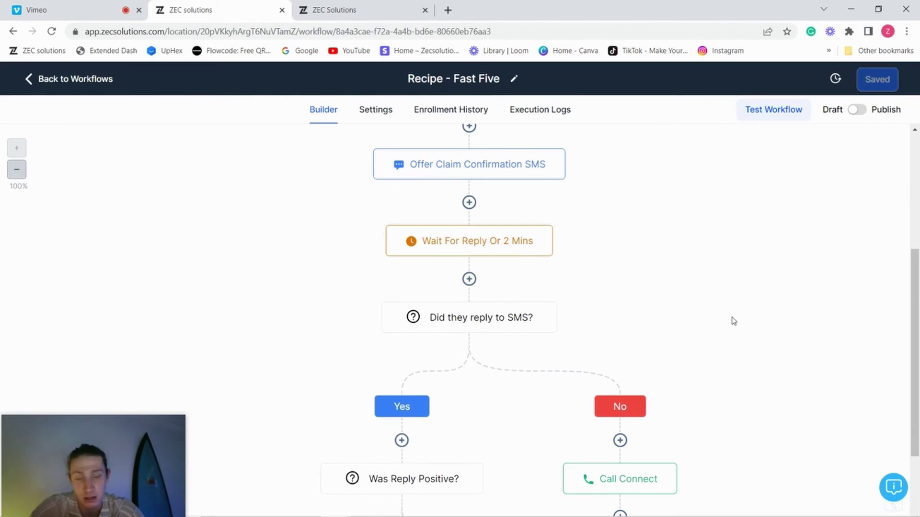
pyautogui.scroll(-2, 733, 321)
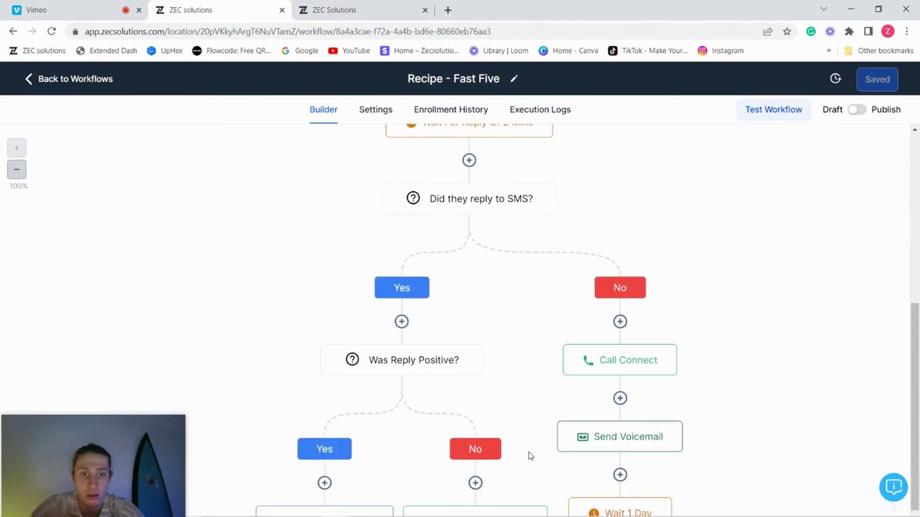
pyautogui.scroll(-2, 643, 396)
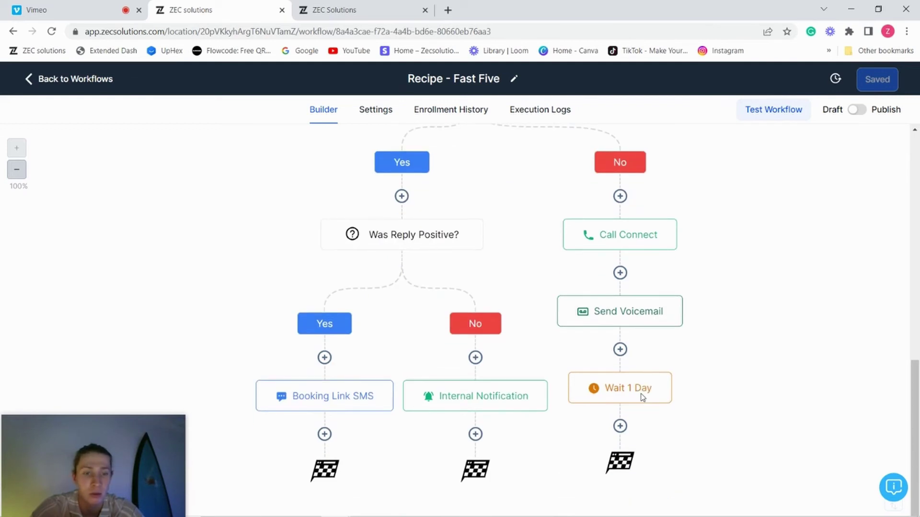
pyautogui.scroll(-1, 669, 410)
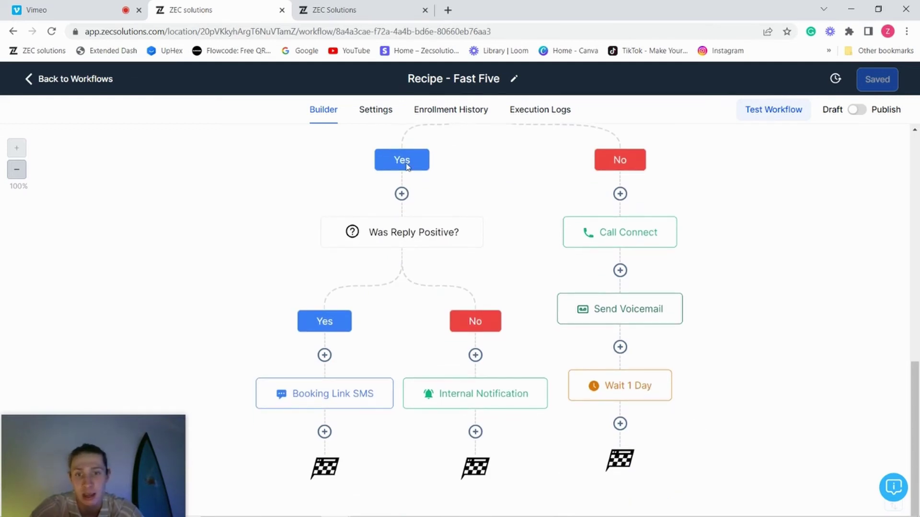
pyautogui.scroll(2, 419, 371)
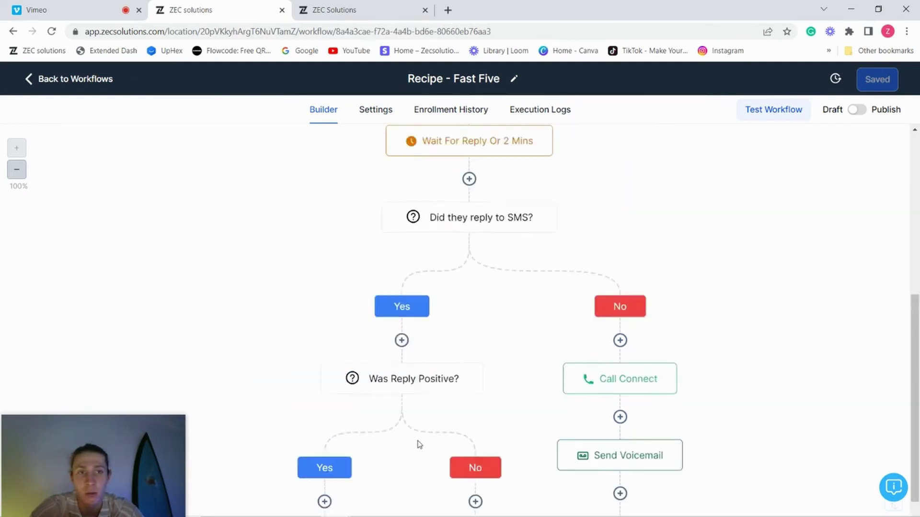
pyautogui.scroll(5, 419, 445)
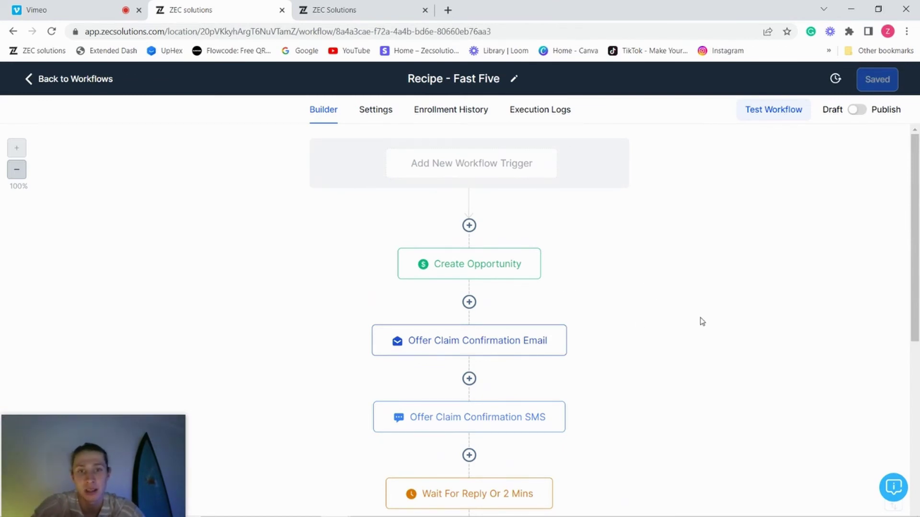
pyautogui.scroll(-3, 702, 323)
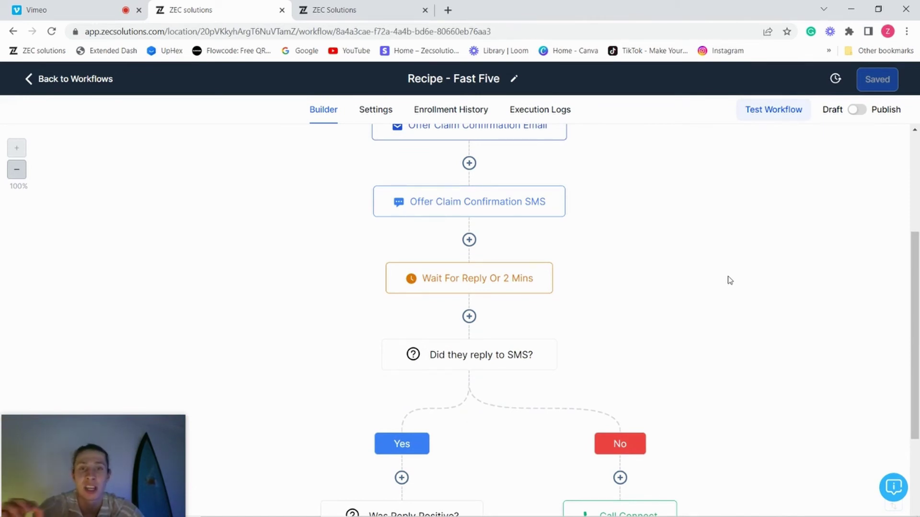
pyautogui.scroll(-4, 685, 178)
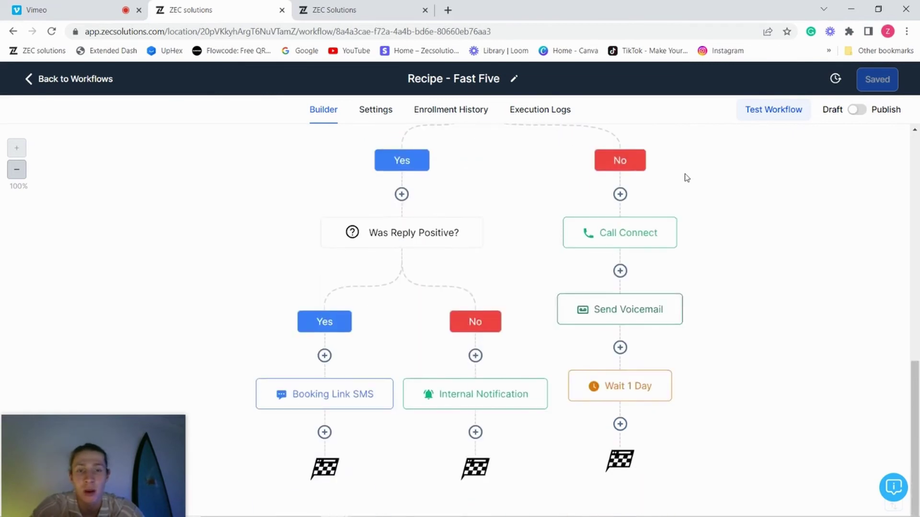
pyautogui.scroll(5, 790, 345)
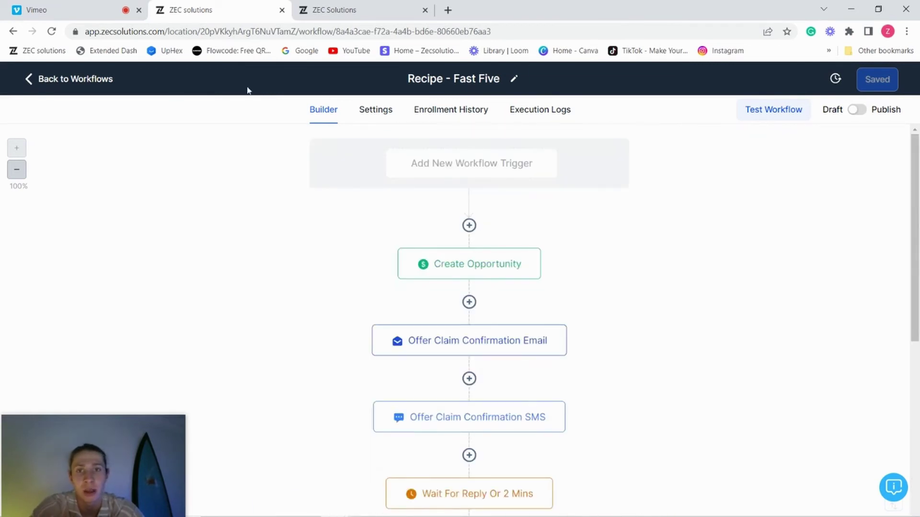
pyautogui.click(104, 81)
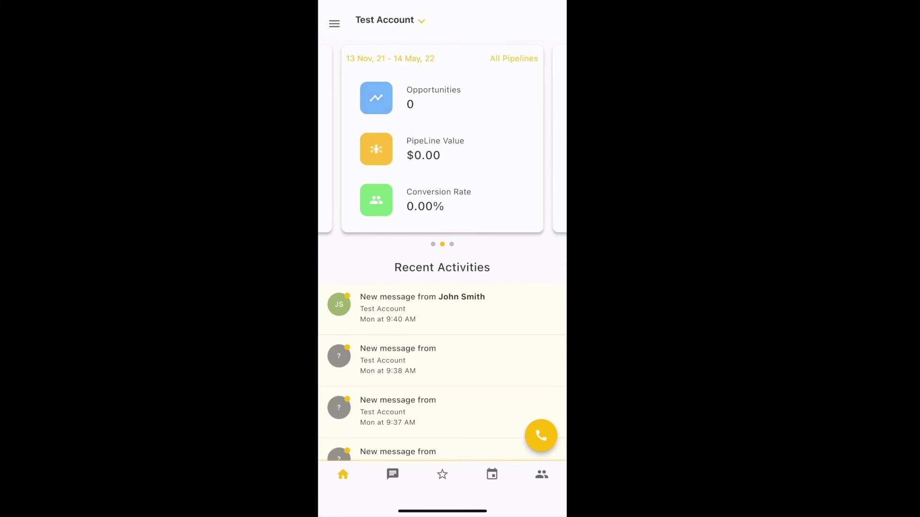
# From the dialer, go to Messages and text John Smith 'Hey how are you?'
pyautogui.click(541, 436)
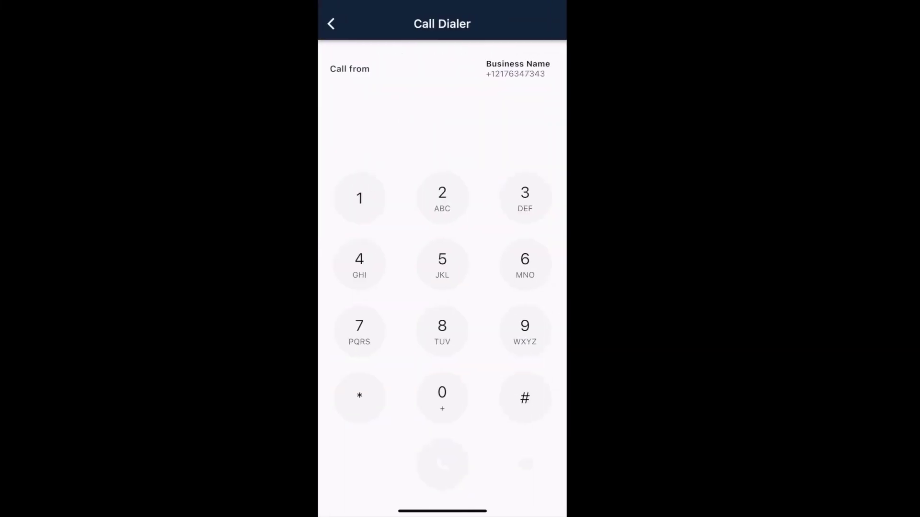
pyautogui.click(331, 23)
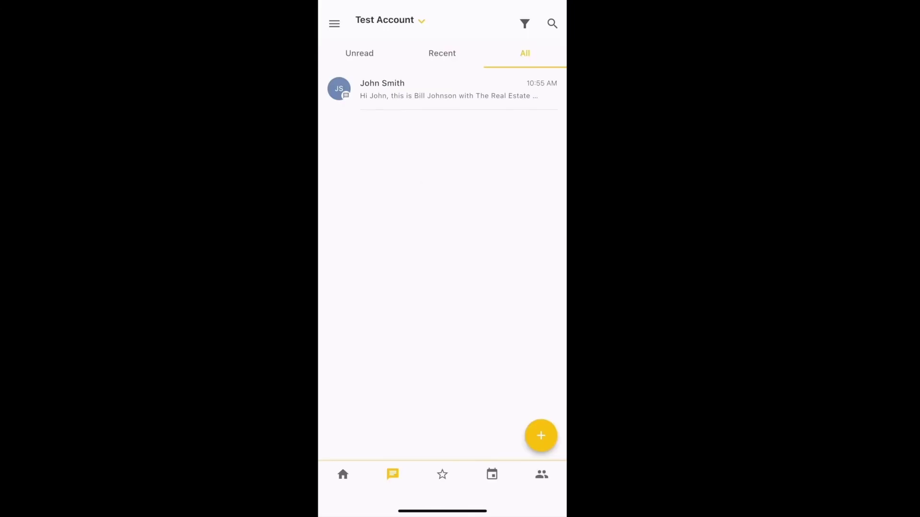
pyautogui.click(442, 89)
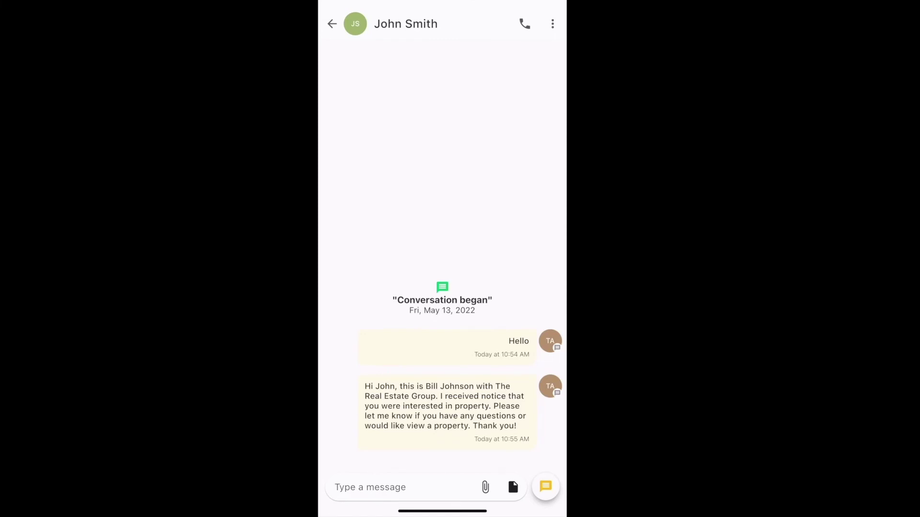
pyautogui.click(370, 488)
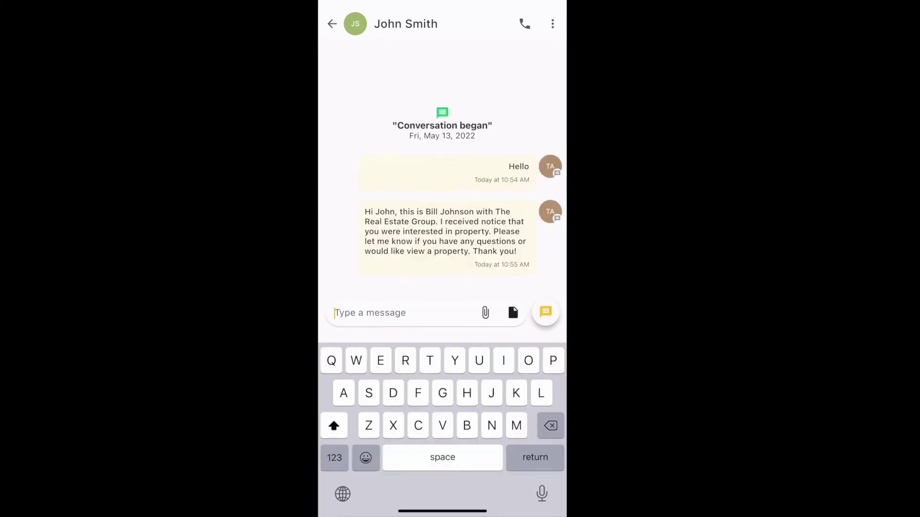
pyautogui.write('Hey how are')
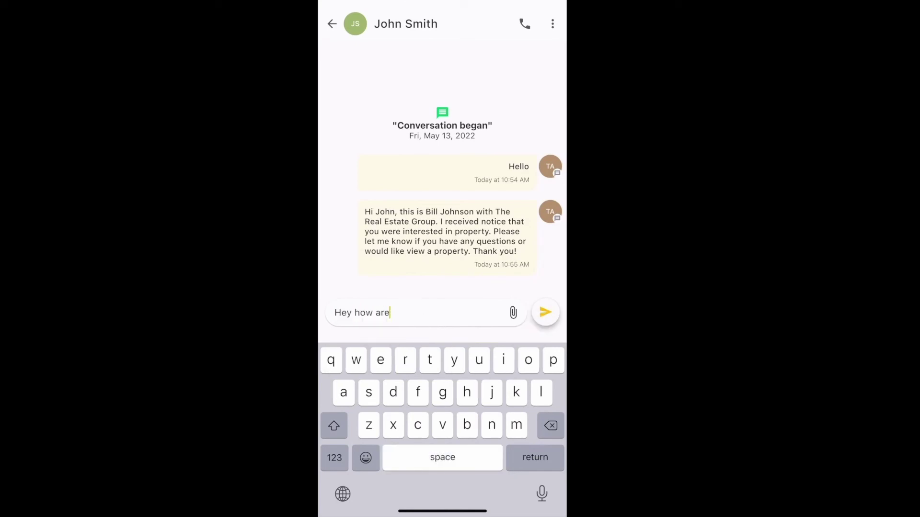
pyautogui.write(' you?')
pyautogui.click(546, 312)
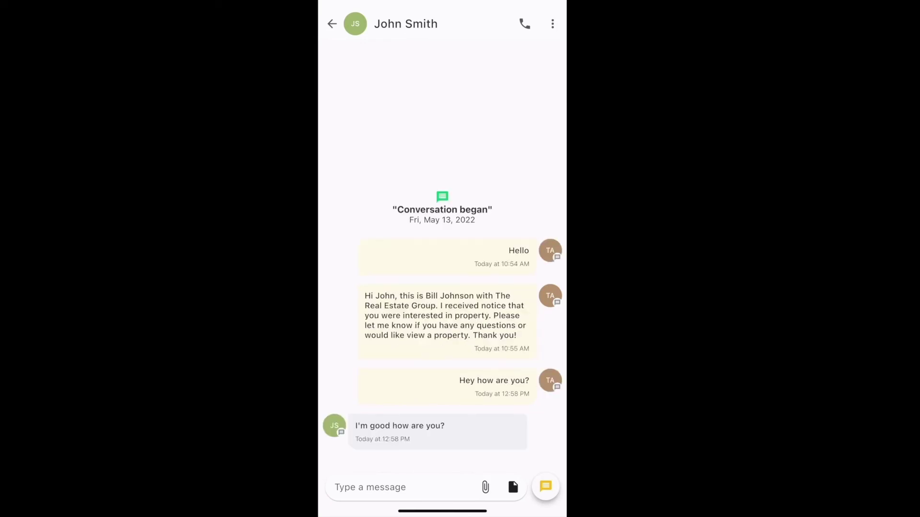
# Abandon an email draft to the contact and open the contact's full details from the ⋮ menu
pyautogui.click(513, 487)
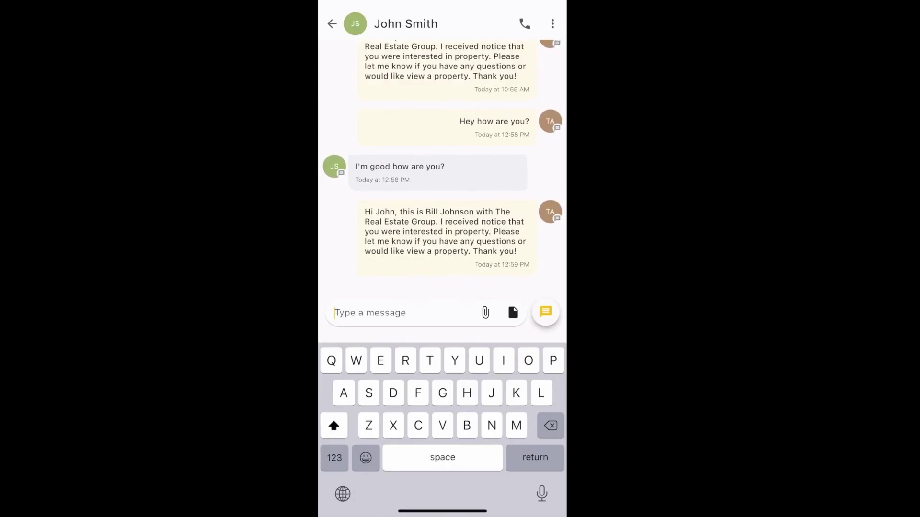
pyautogui.click(545, 313)
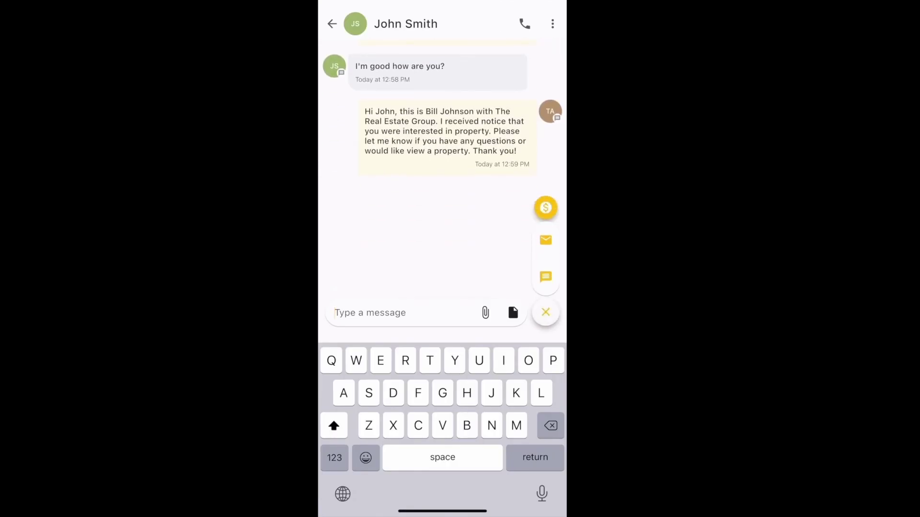
pyautogui.click(552, 24)
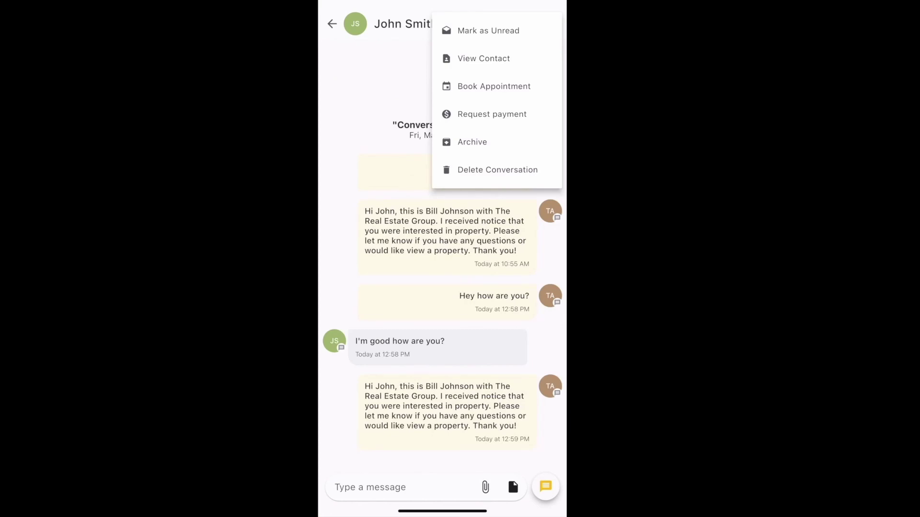
pyautogui.click(484, 58)
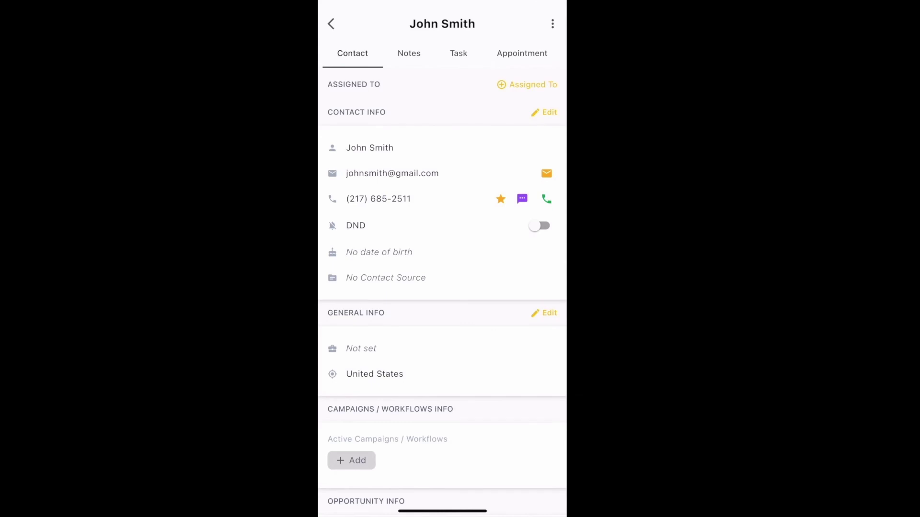
# Browse the Reviews, Calendar (checking its calendar list) and Contacts tabs, then return Home
pyautogui.click(442, 474)
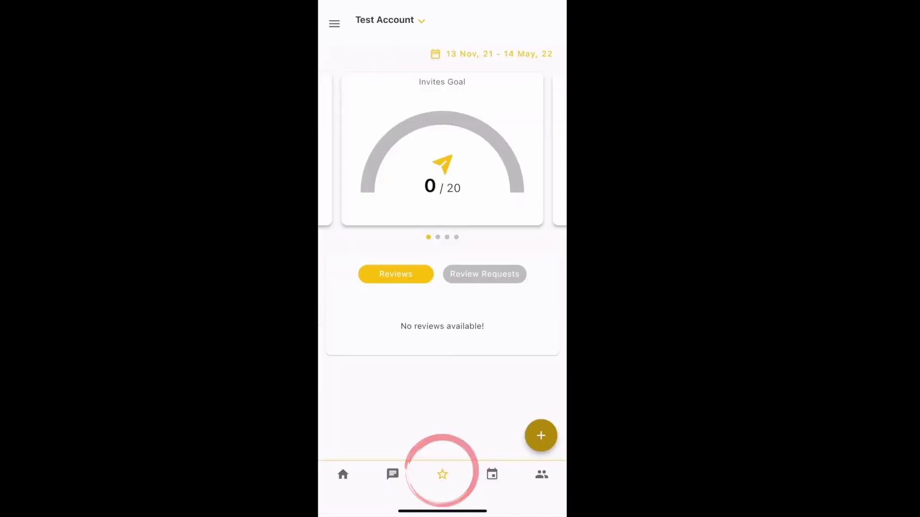
pyautogui.click(492, 474)
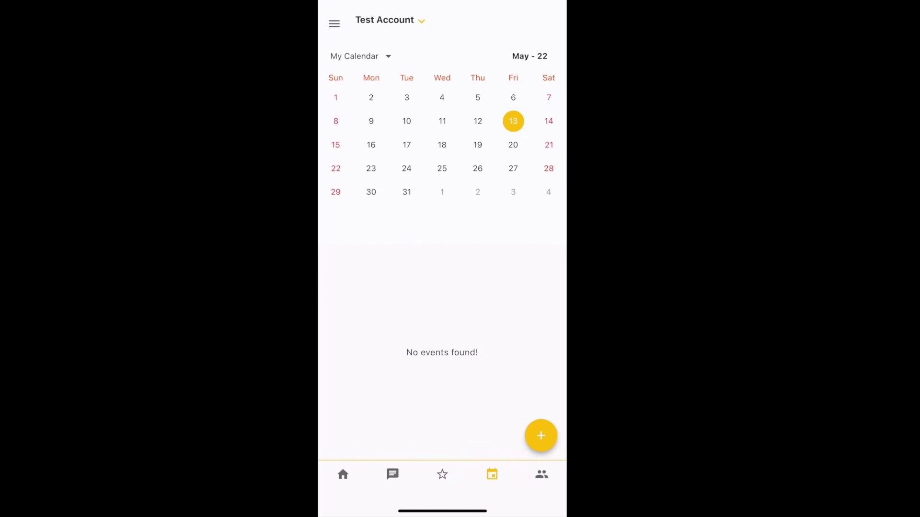
pyautogui.click(360, 56)
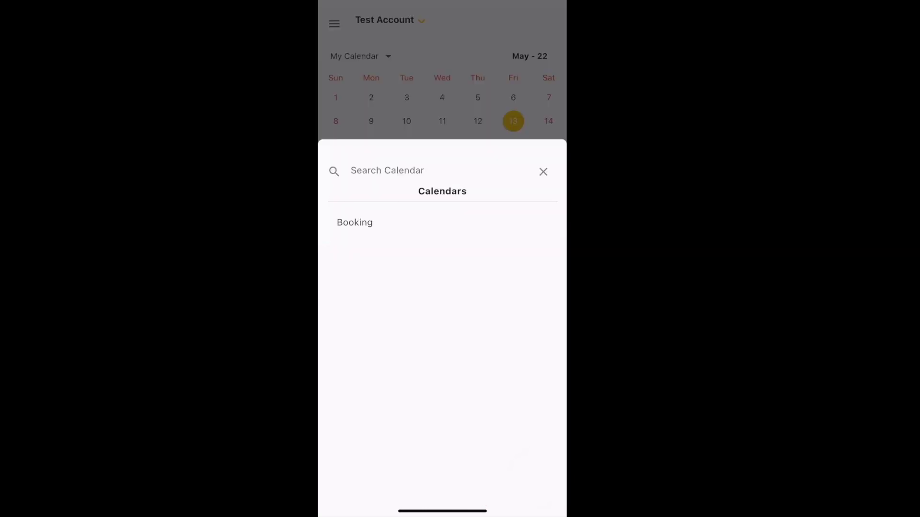
pyautogui.click(541, 475)
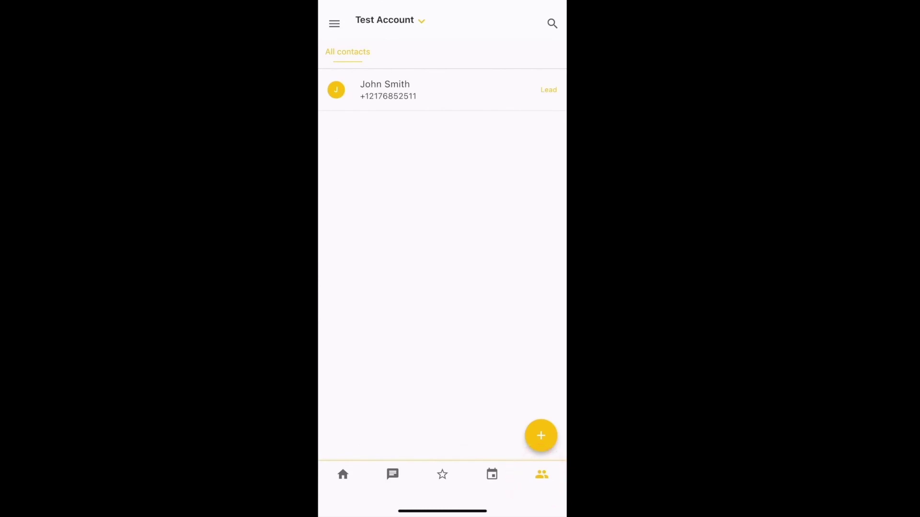
pyautogui.click(343, 474)
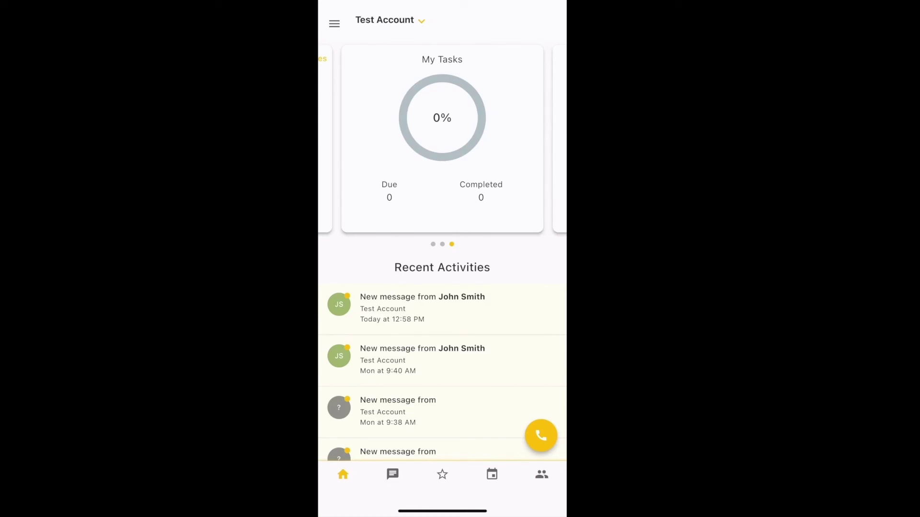